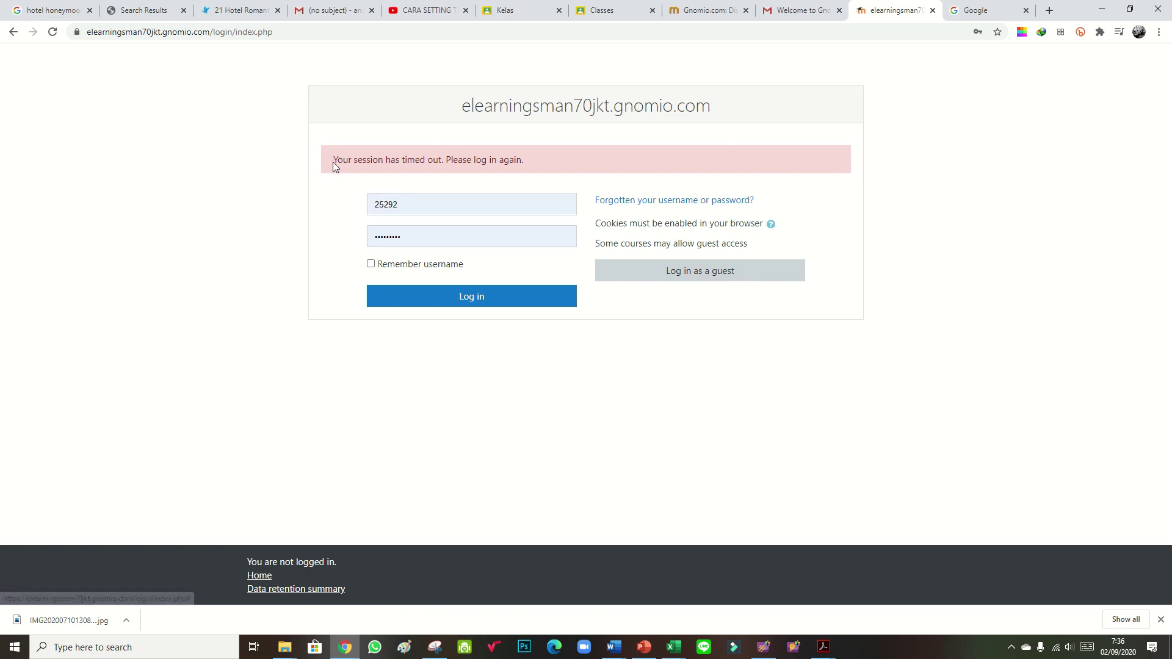
- Clear the prefilled username and password from the Moodle login form
click(424, 201)
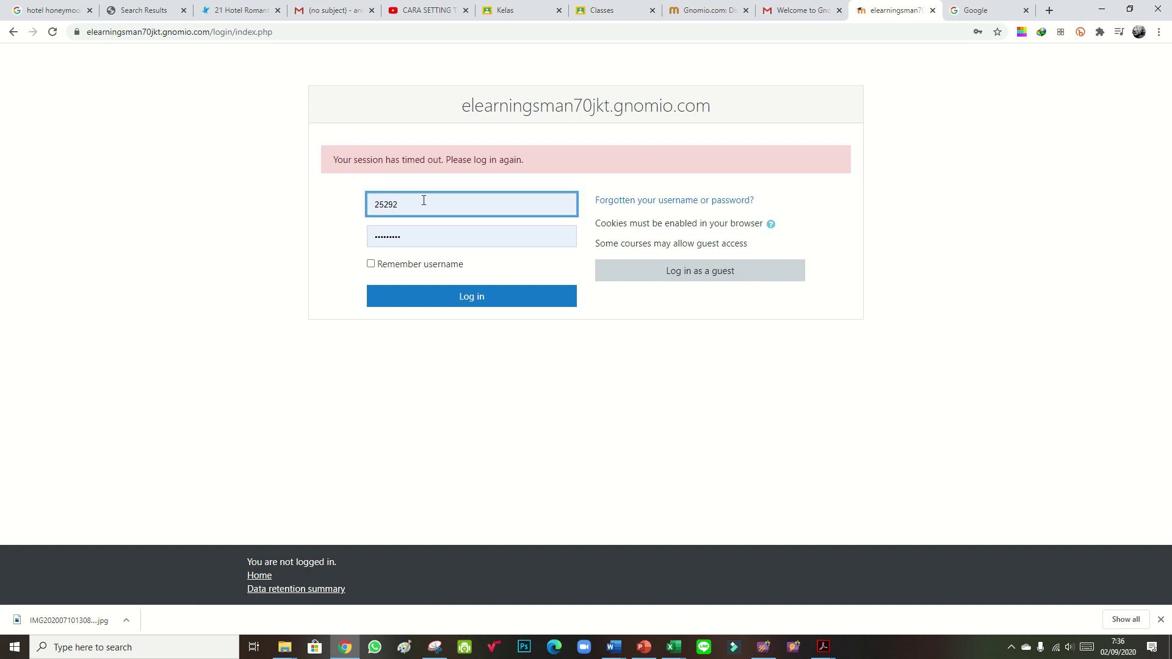
click(432, 243)
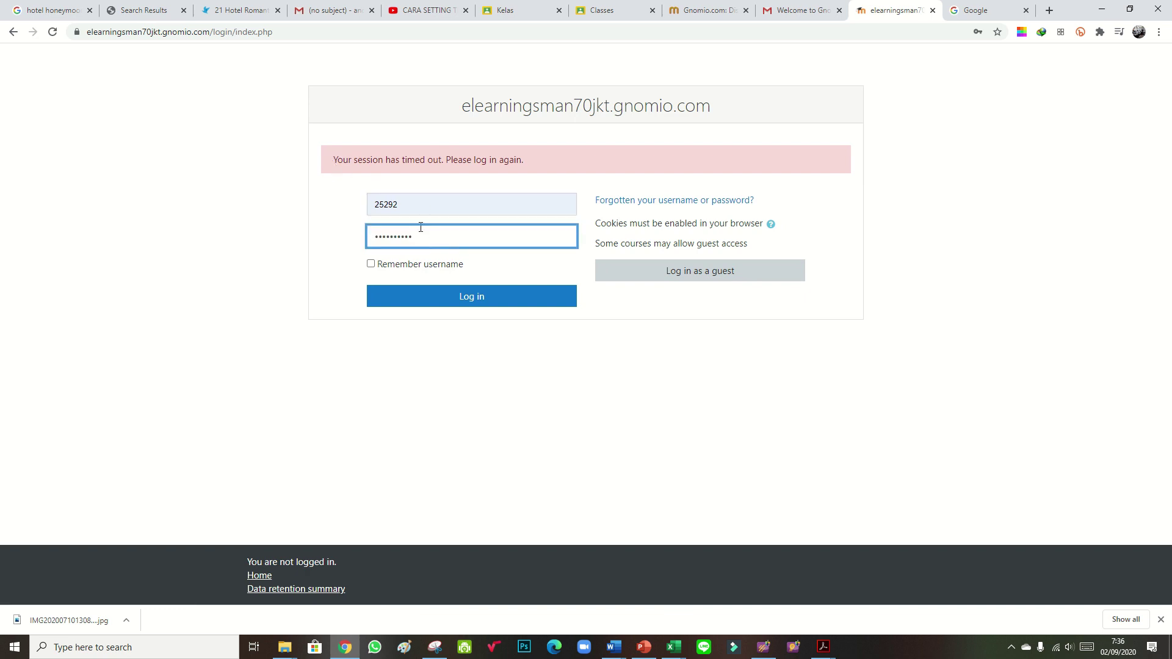
key(ctrl+a)
key(BackSpace)
double_click(405, 201)
key(BackSpace)
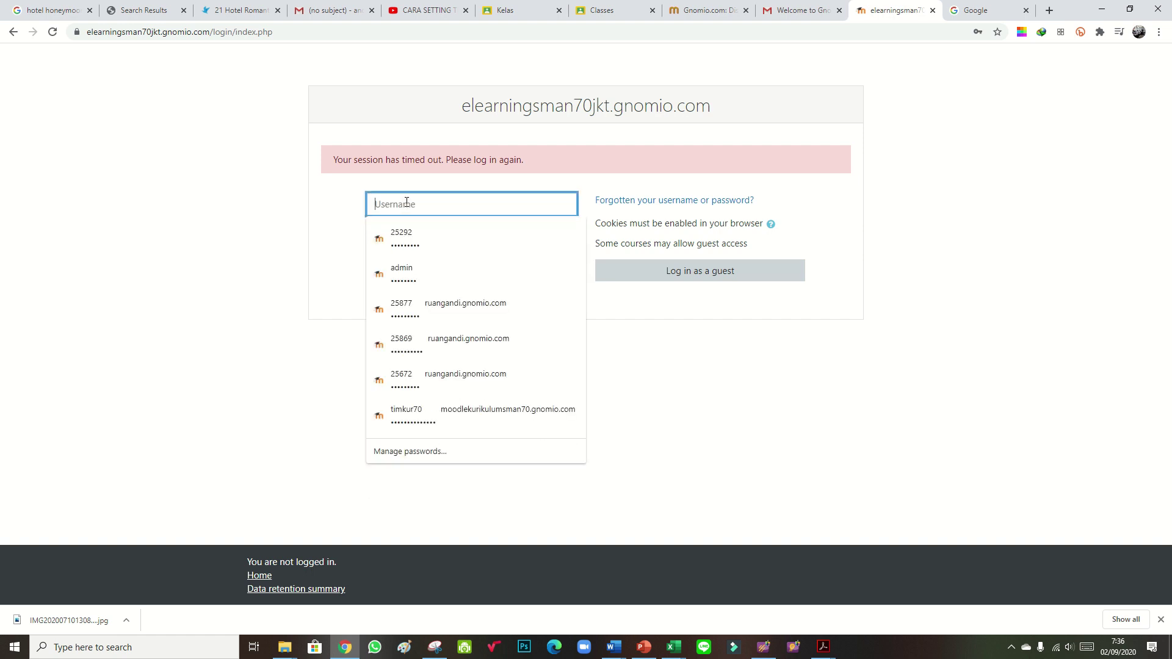
click(743, 371)
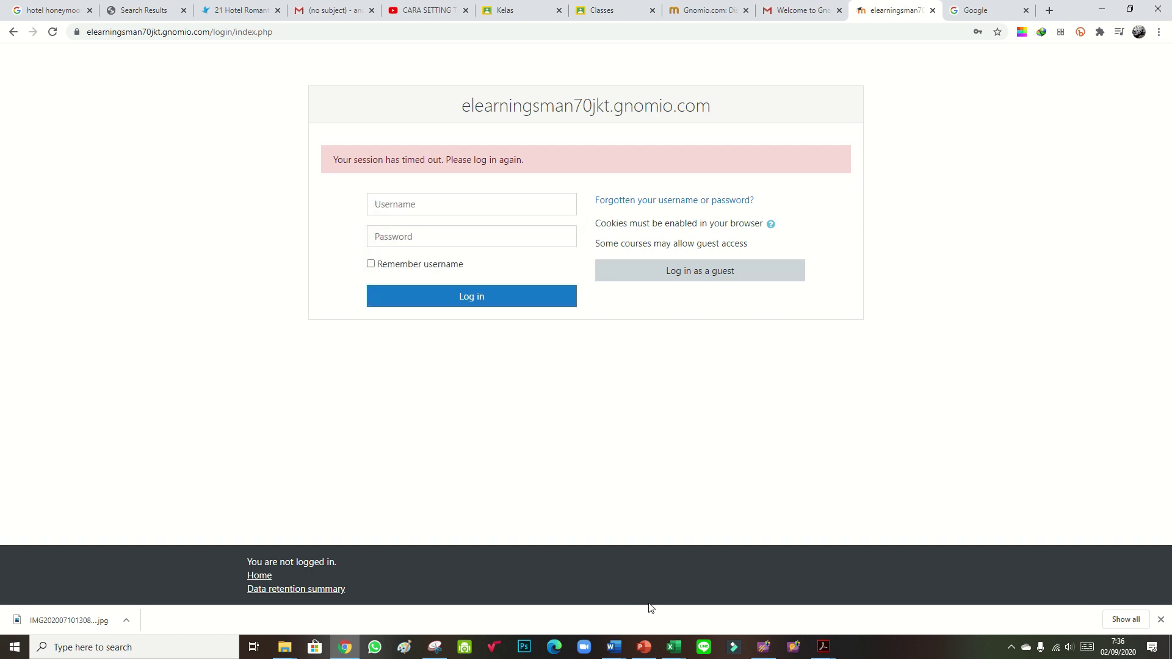
- Switch to the KELAS XII IPS workbook in Excel and copy the username of the first student in class XII IPS 1
mouse_move(676, 647)
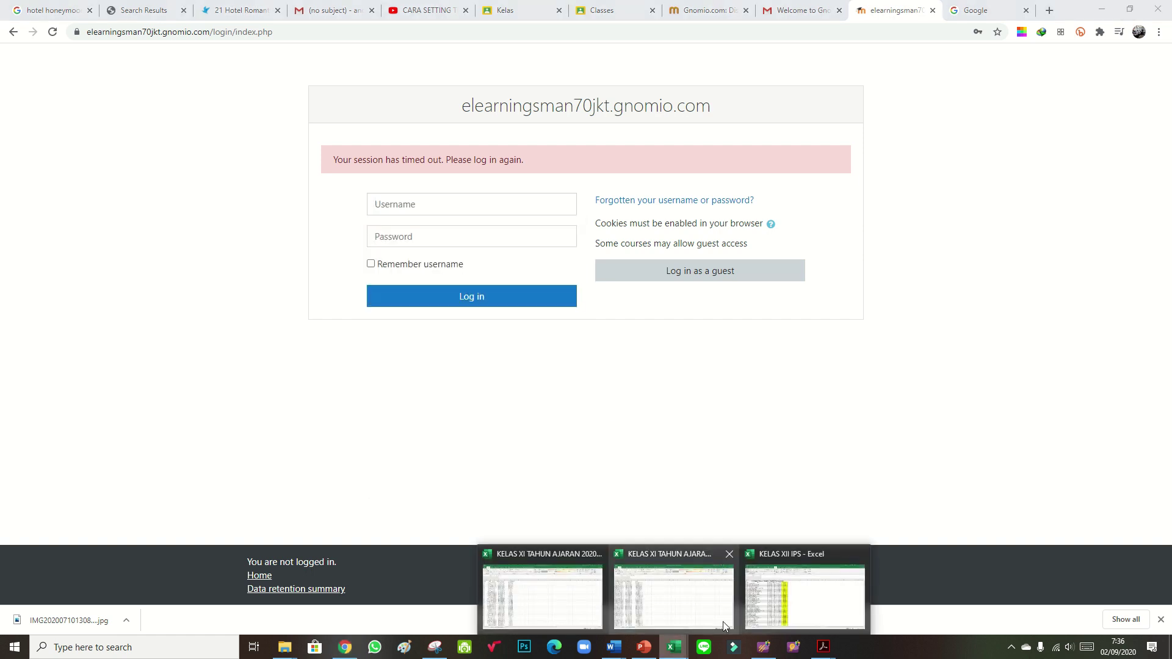
click(770, 597)
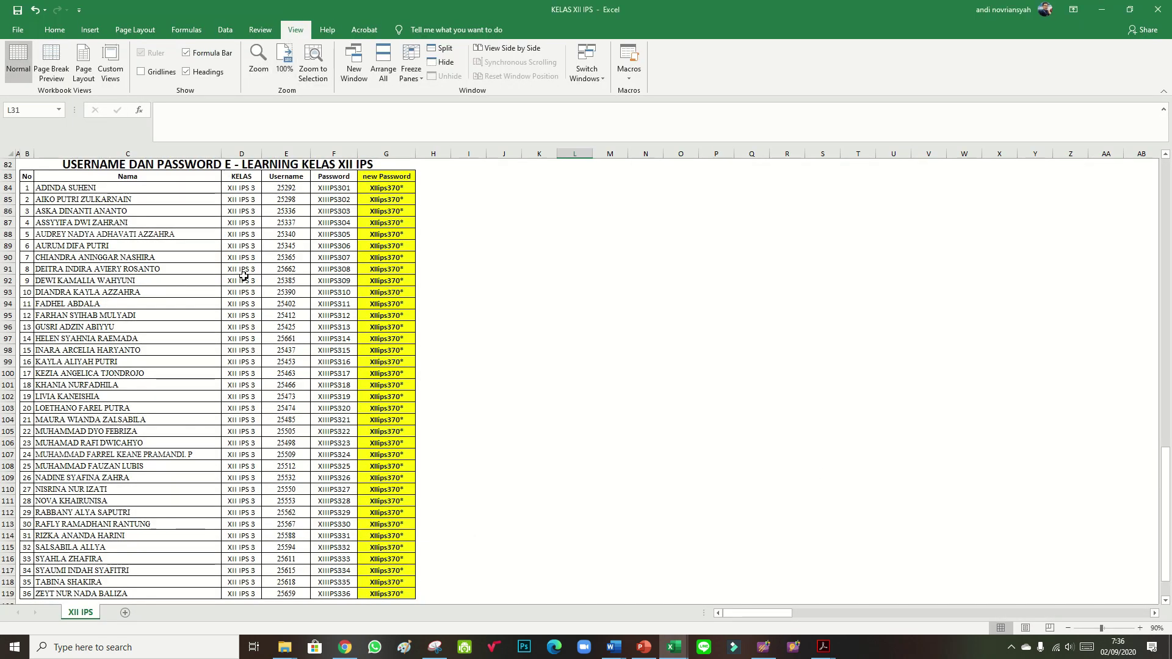
scroll(243, 274, up, 20)
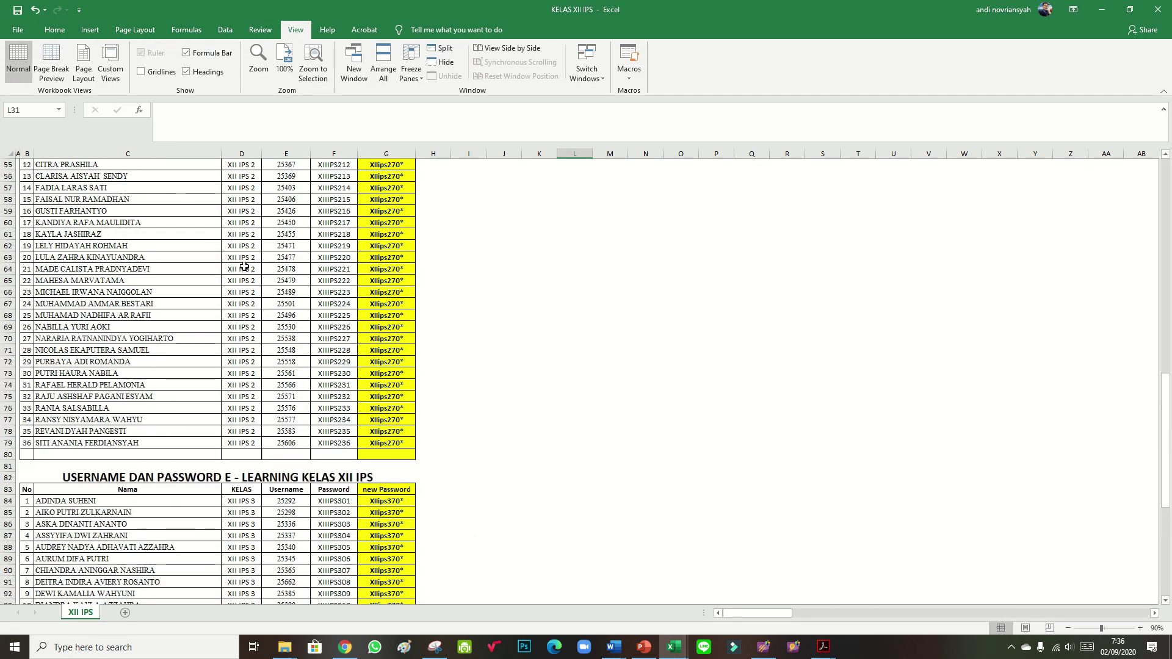
scroll(247, 268, up, 4)
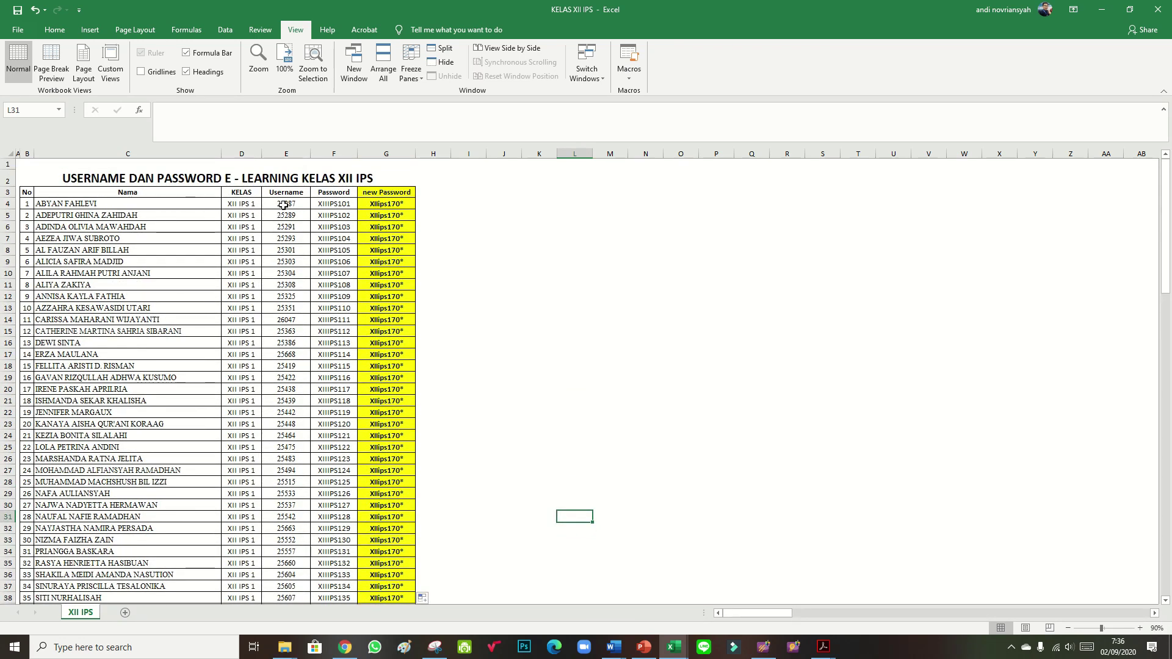
double_click(282, 203)
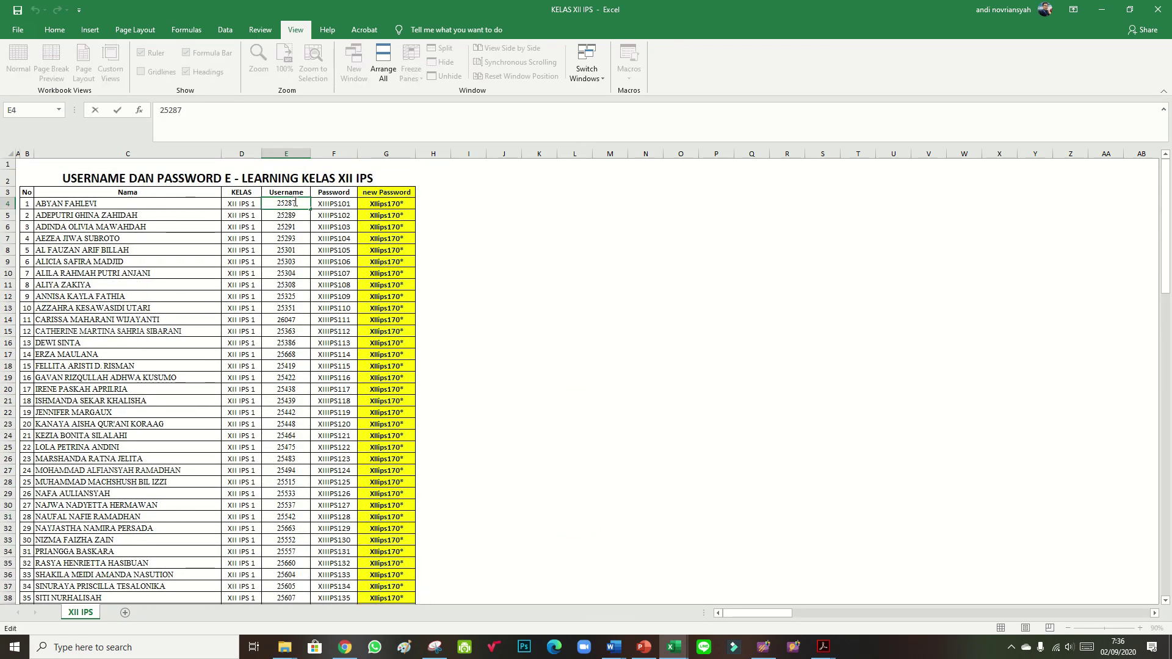
drag(296, 204, 275, 205)
key(ctrl+c)
- Switch back to Chrome and paste the copied student username into the login form
click(345, 653)
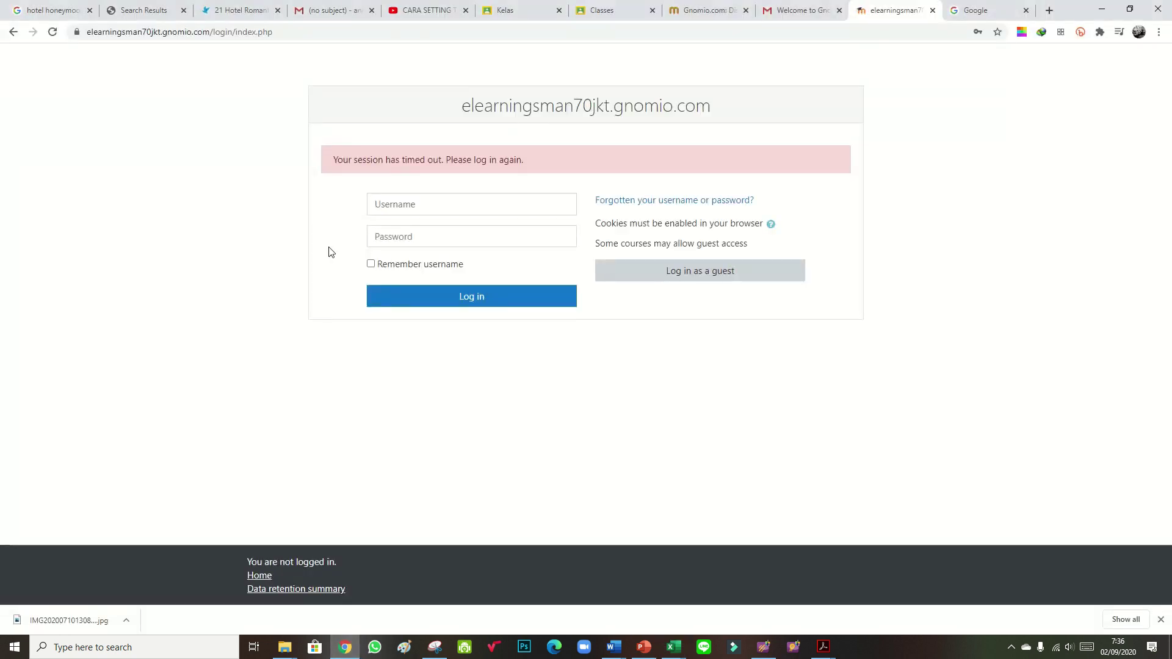
click(386, 210)
key(ctrl+v)
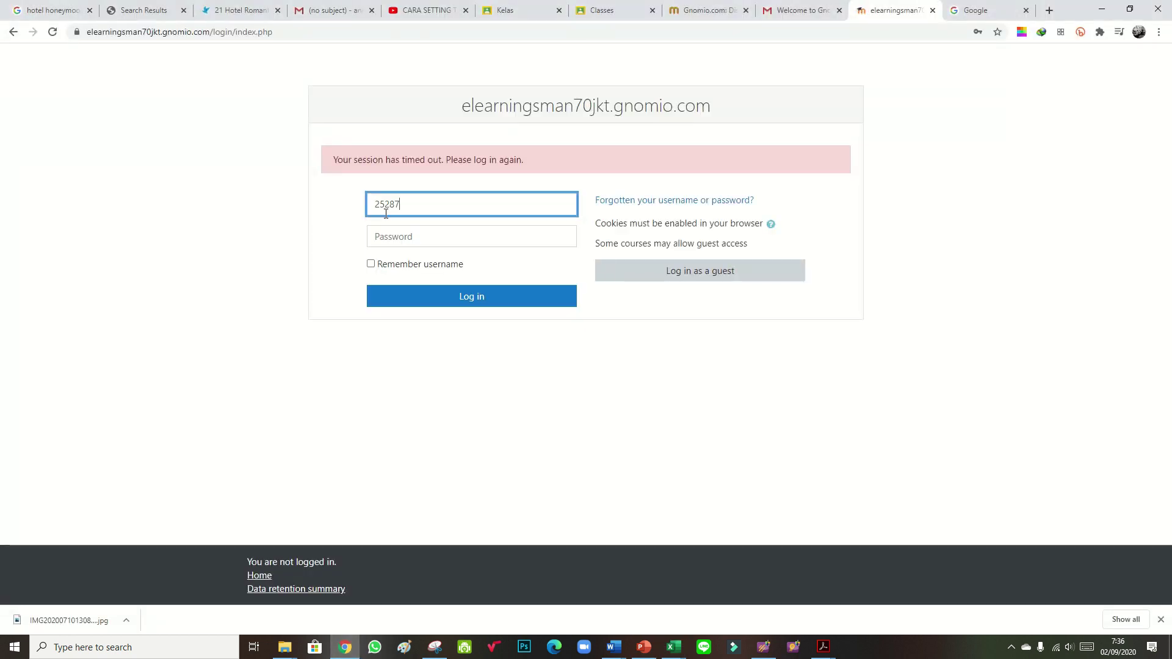
click(517, 376)
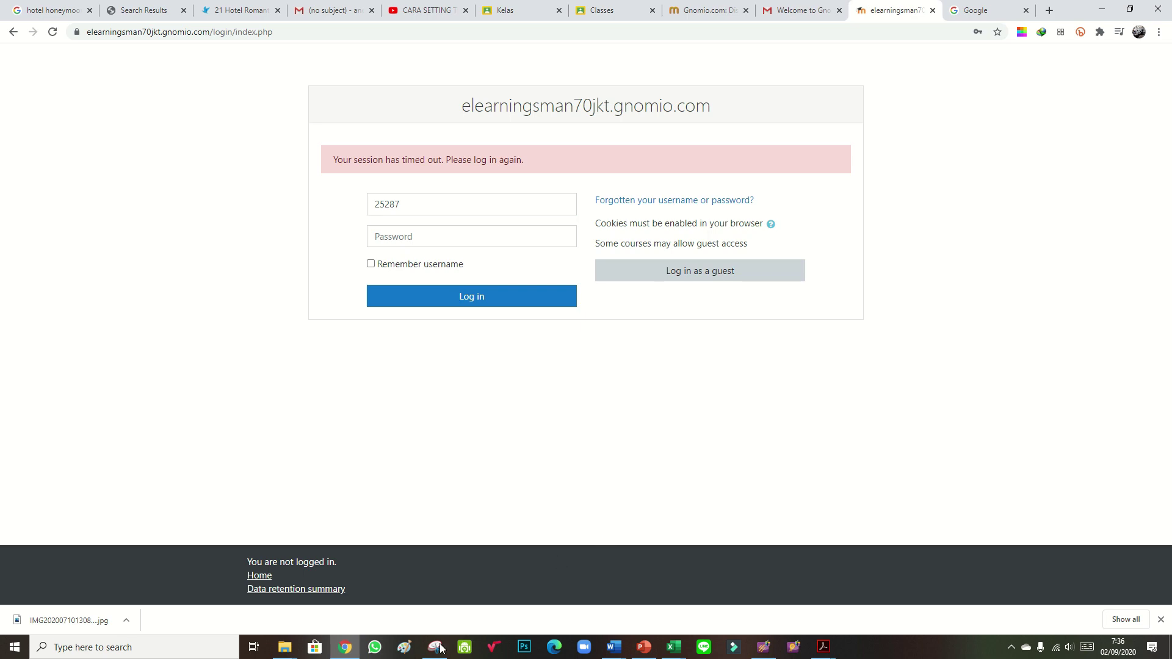
- Return to the Excel workbook and copy the same student's initial password from the Password column
click(345, 648)
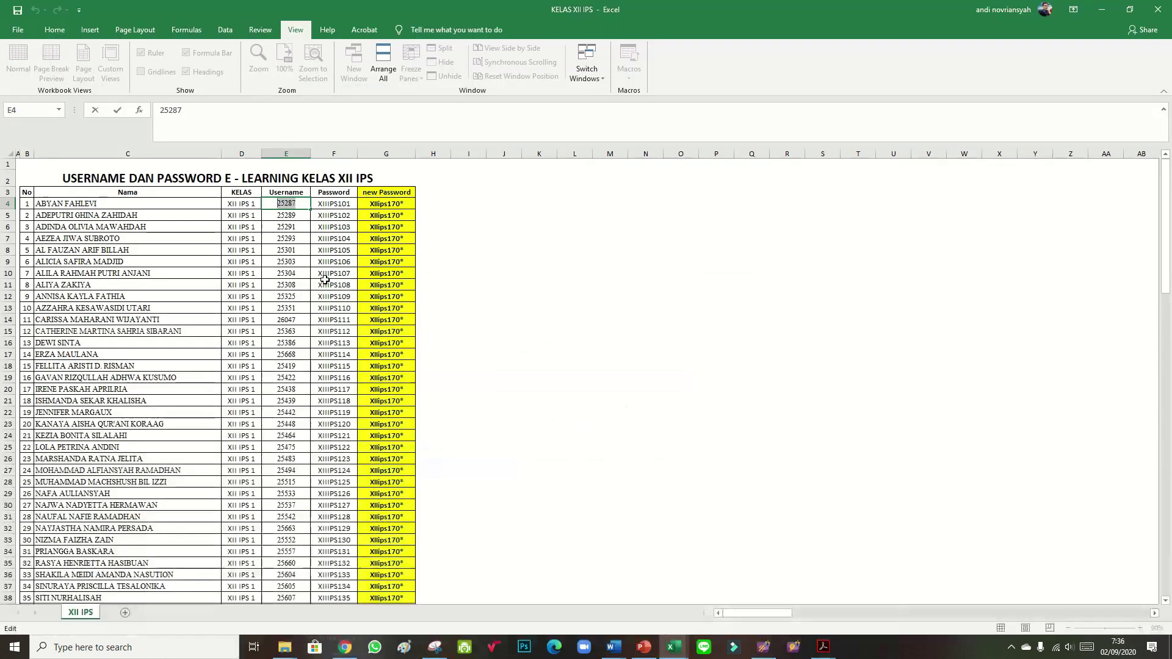
click(327, 204)
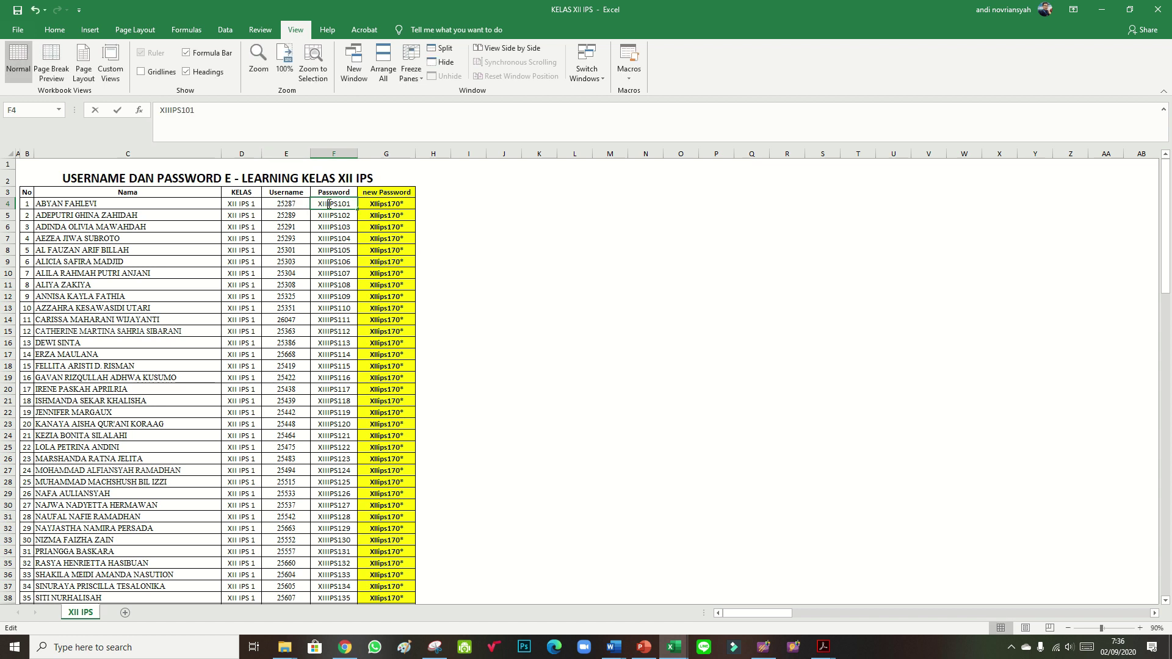
double_click(339, 205)
drag(351, 205, 323, 207)
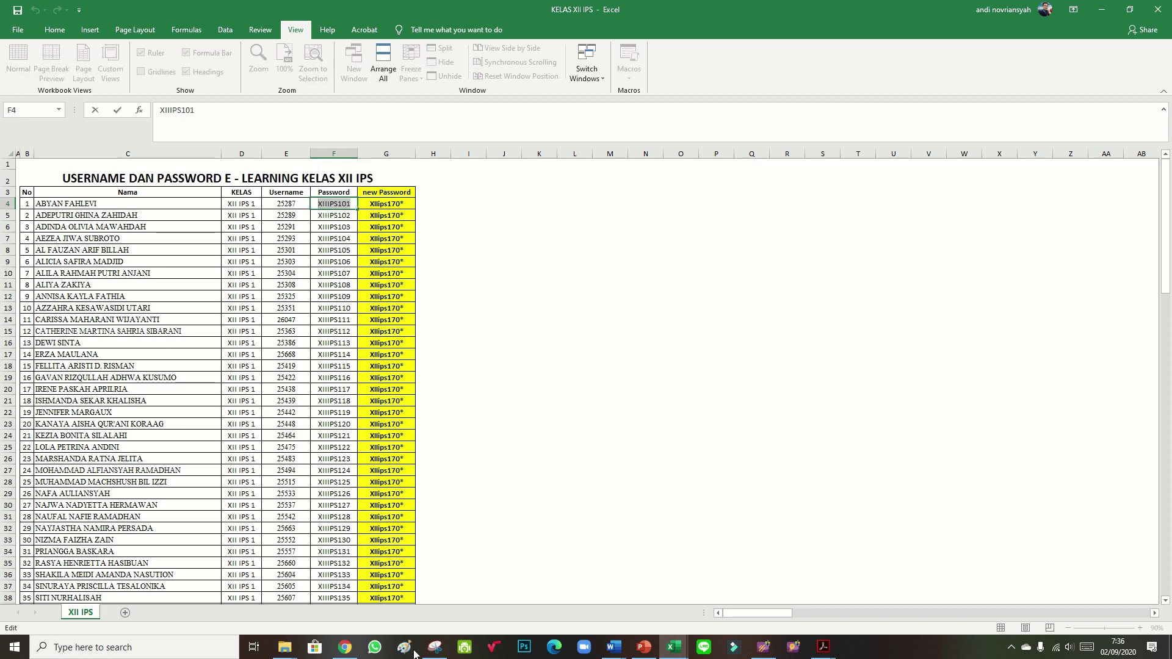
- Paste the initial password into Chrome's Moodle login form, log in, and save the login in the browser
click(344, 647)
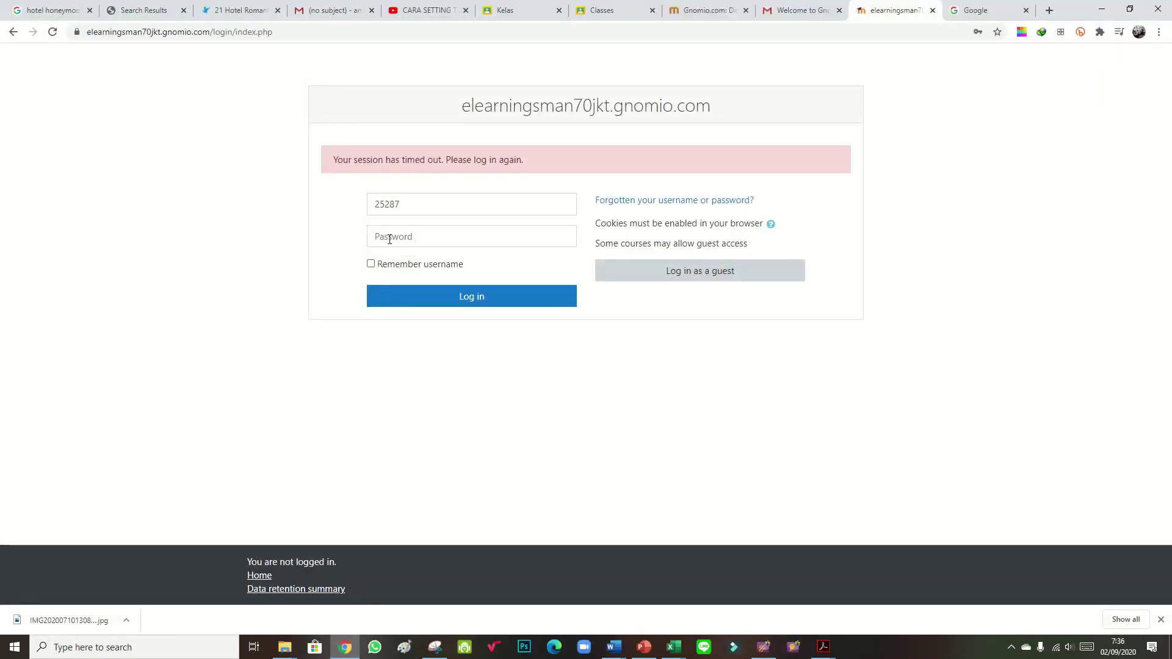
click(385, 236)
click(410, 267)
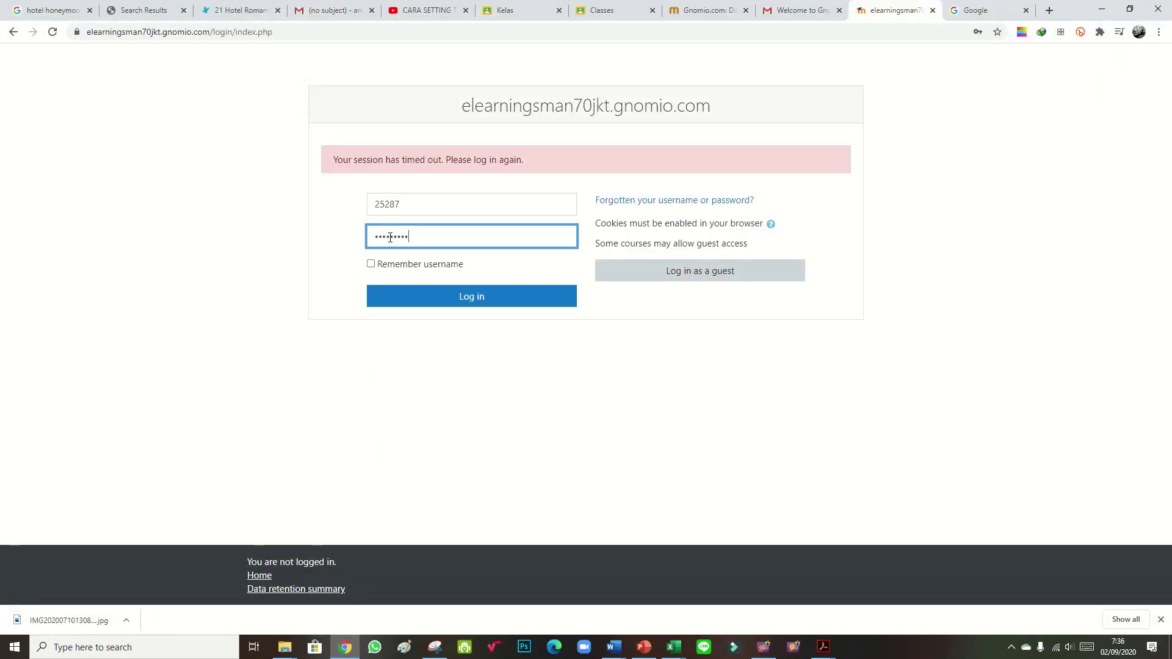
click(419, 303)
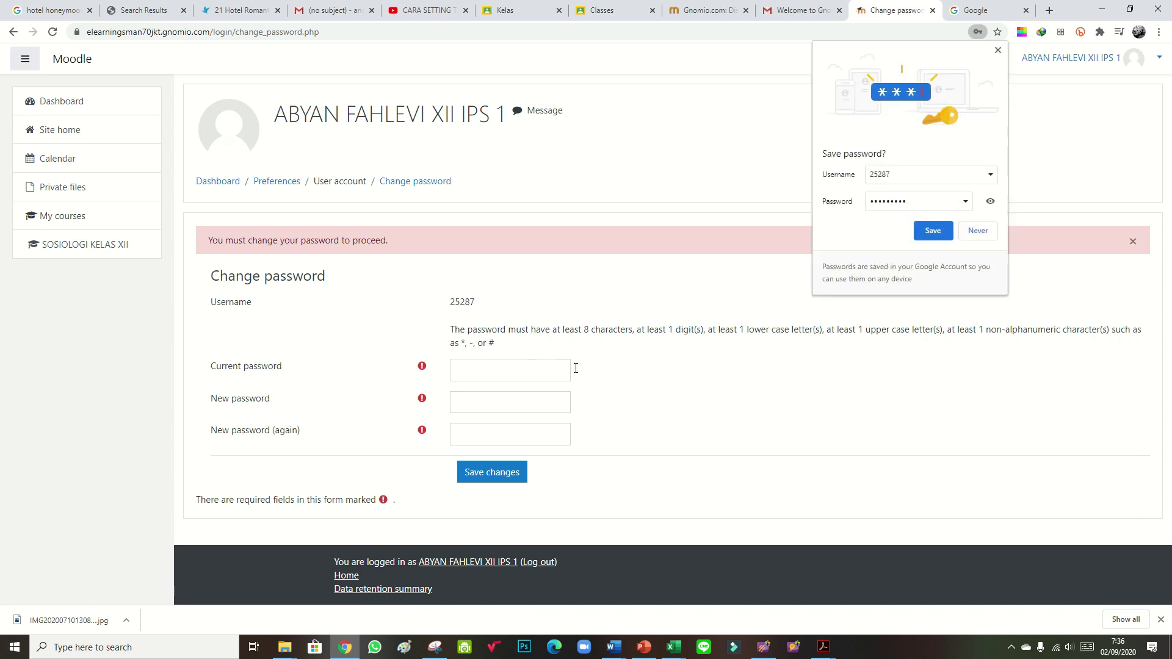
click(923, 232)
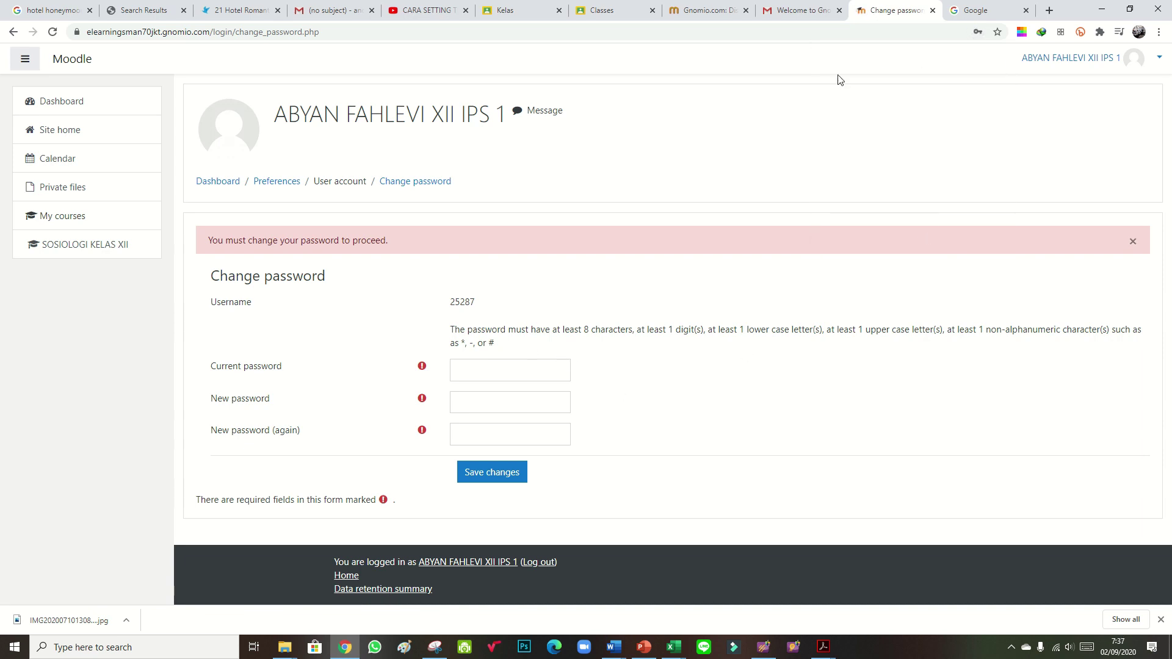
- Fill the Current password field with the student's saved password
click(466, 371)
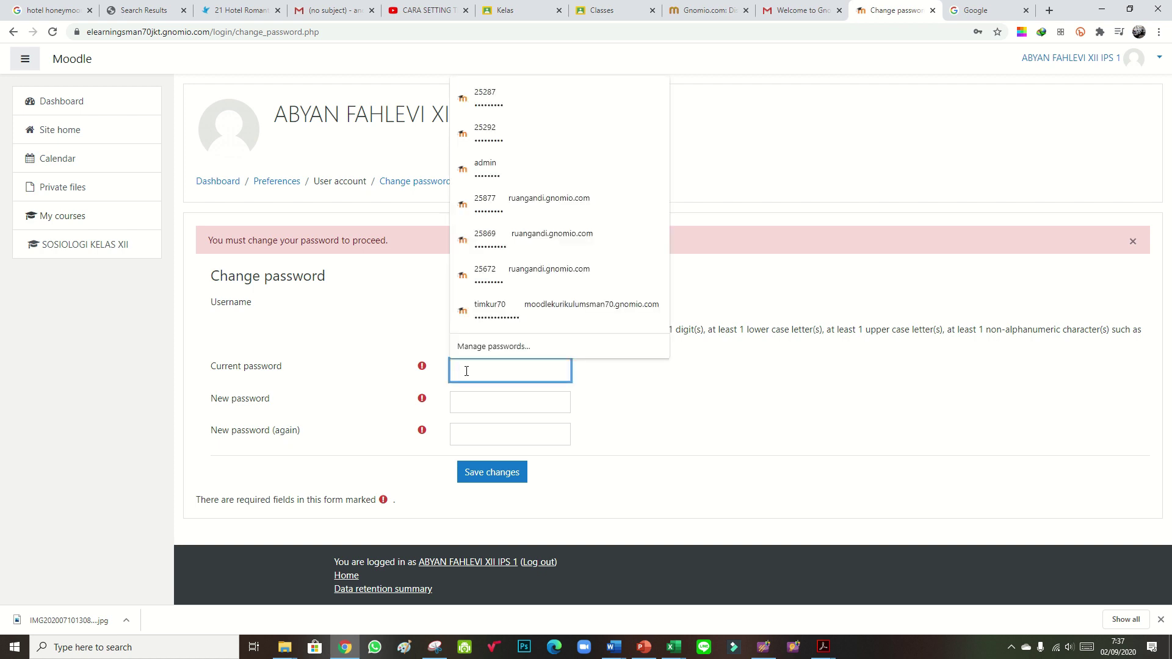
key(Down)
key(Return)
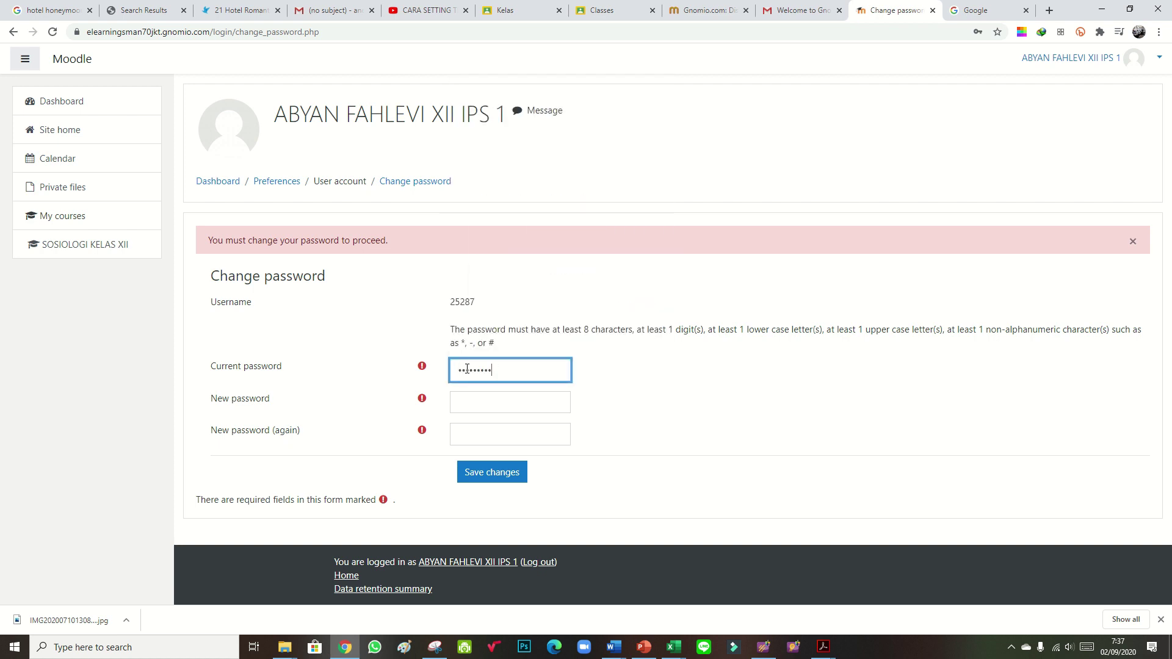
- Switch to the Excel workbook and copy the first student's entry in the new Password column
click(346, 653)
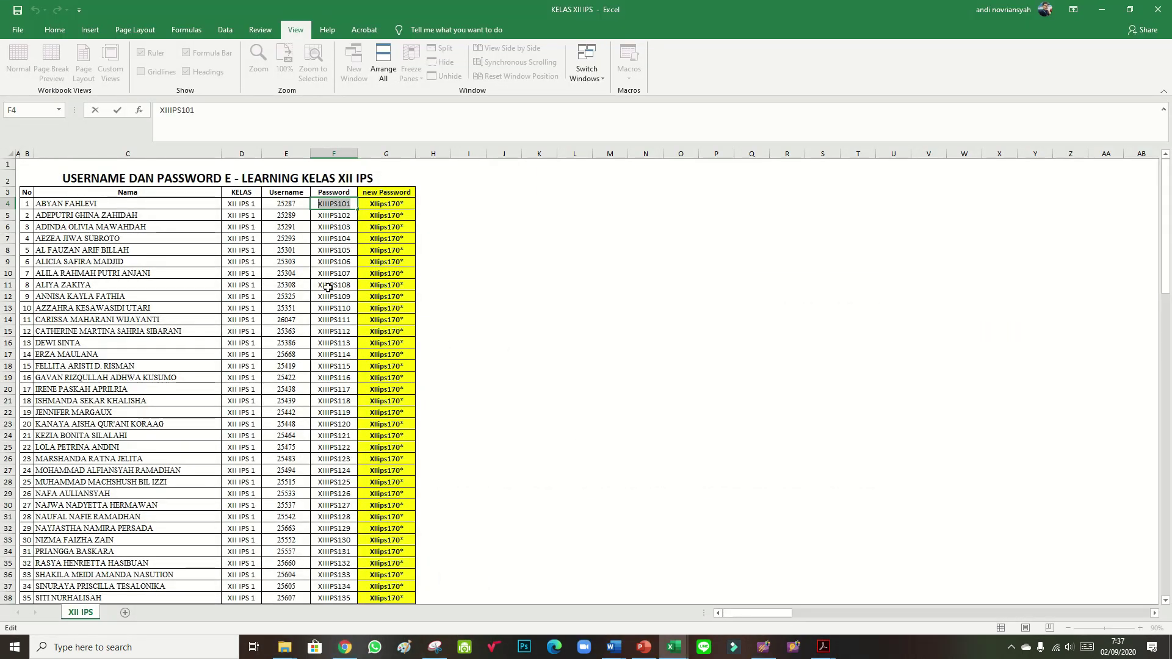
click(385, 204)
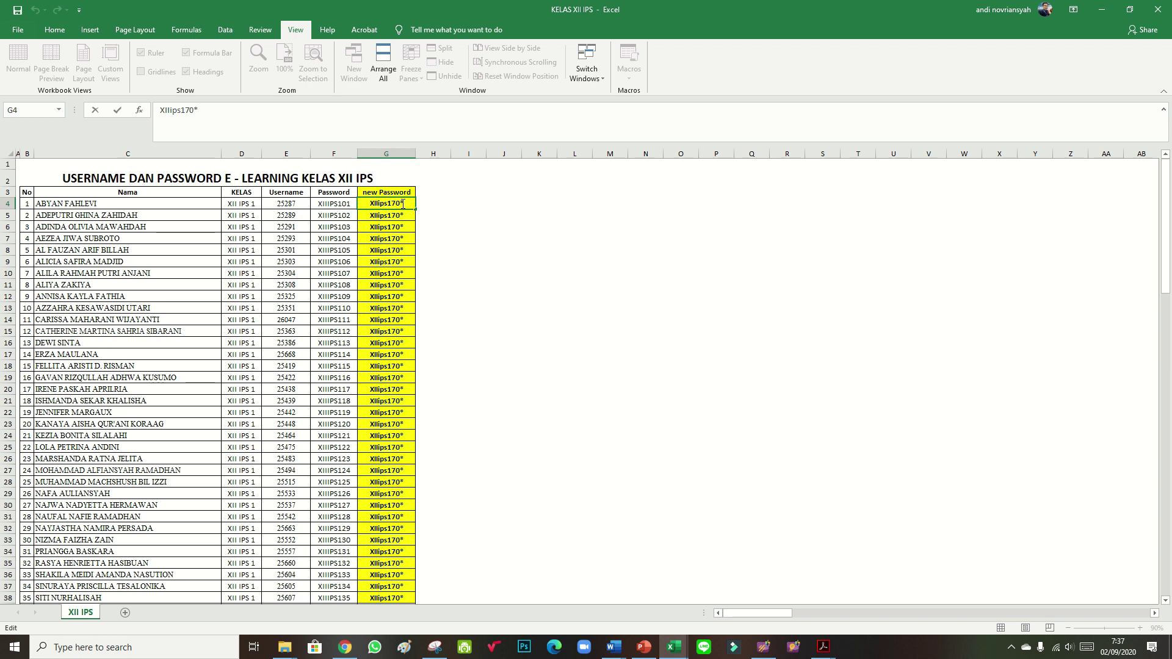
drag(403, 205, 371, 203)
- Back in Chrome, paste the new password into both New password fields and save the changes
click(345, 647)
click(468, 406)
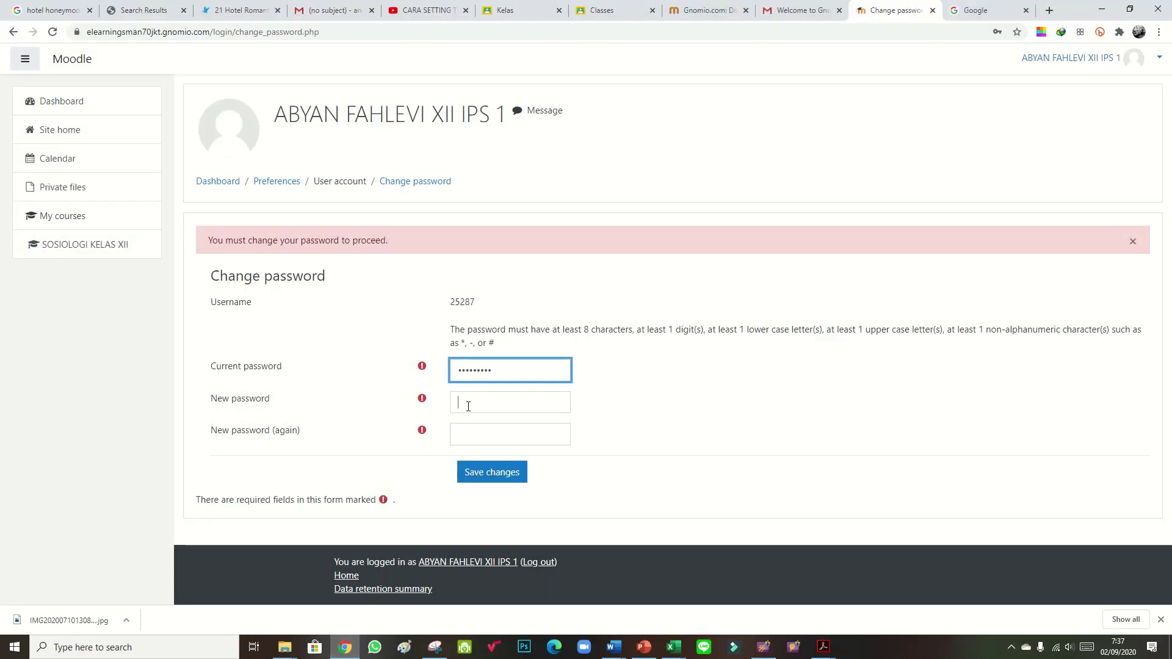
key(ctrl+v)
click(466, 433)
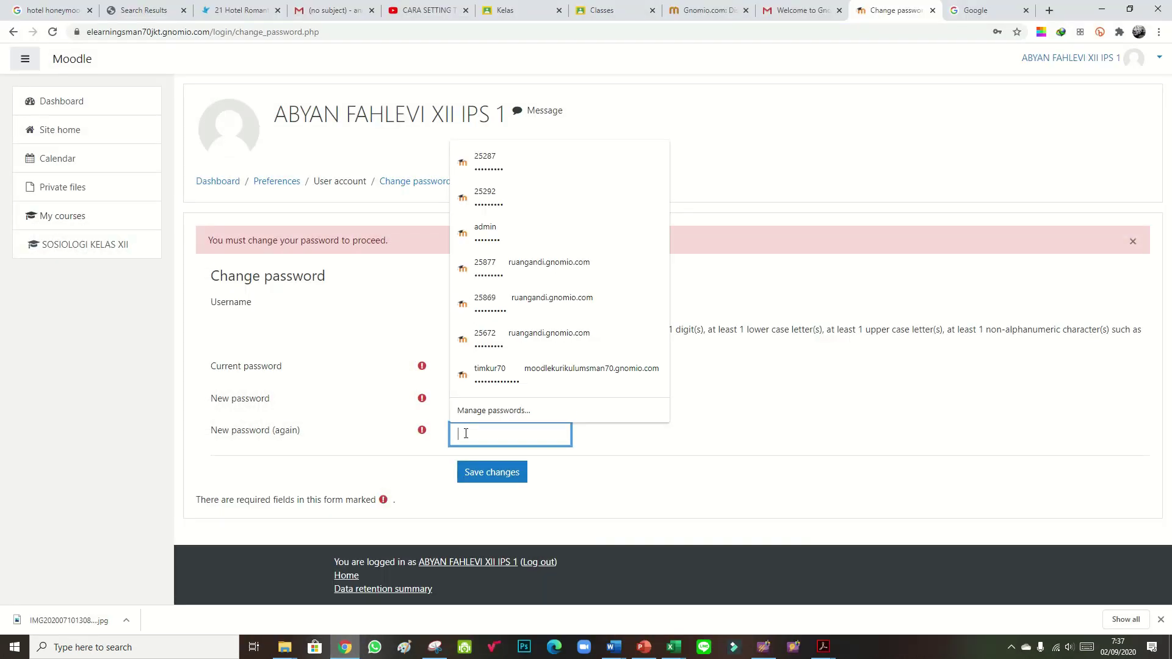
key(ctrl+v)
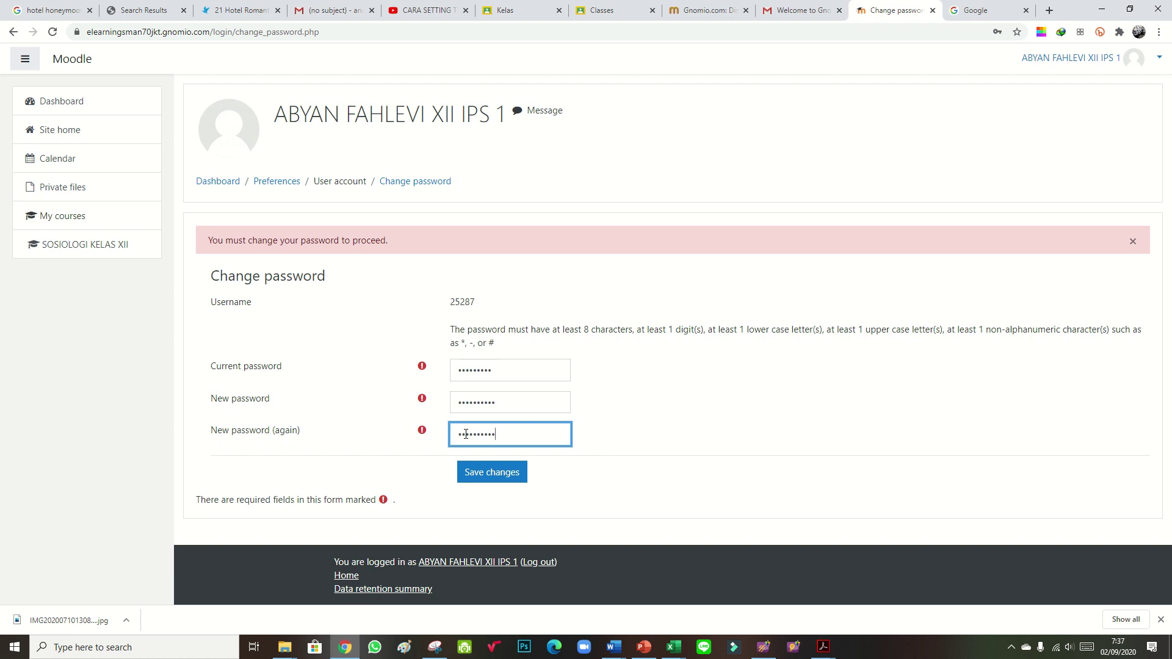
click(496, 473)
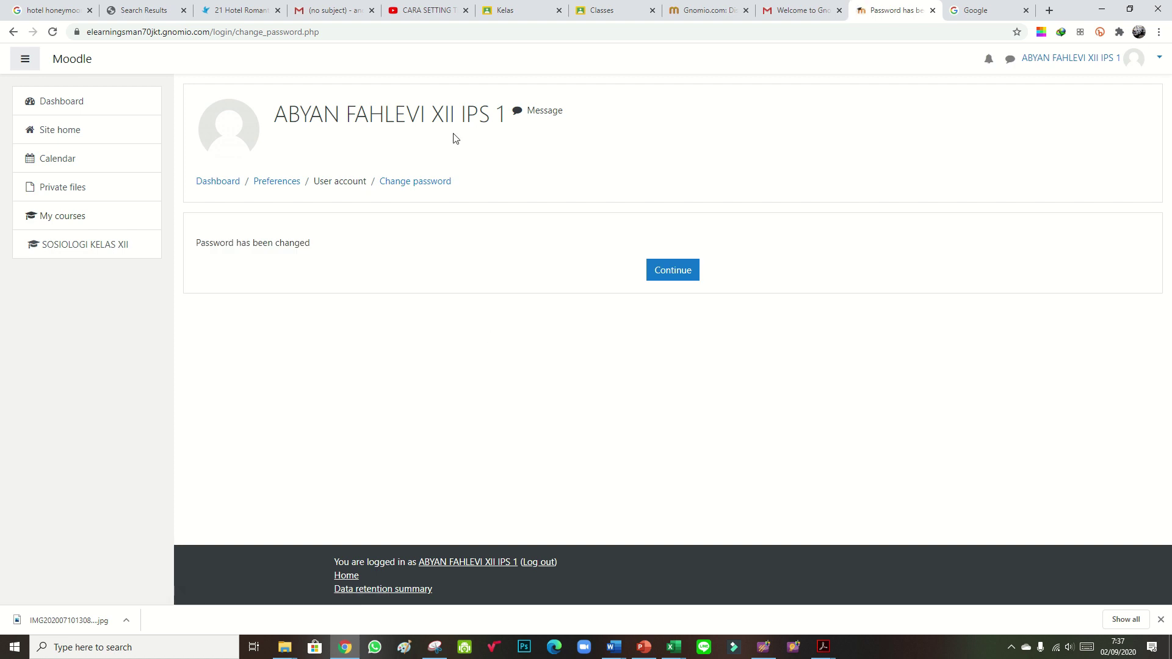
- Continue to the dashboard and open the PH 1 SOSIOLOGI KELAS XII IPS quiz from the timeline
click(669, 271)
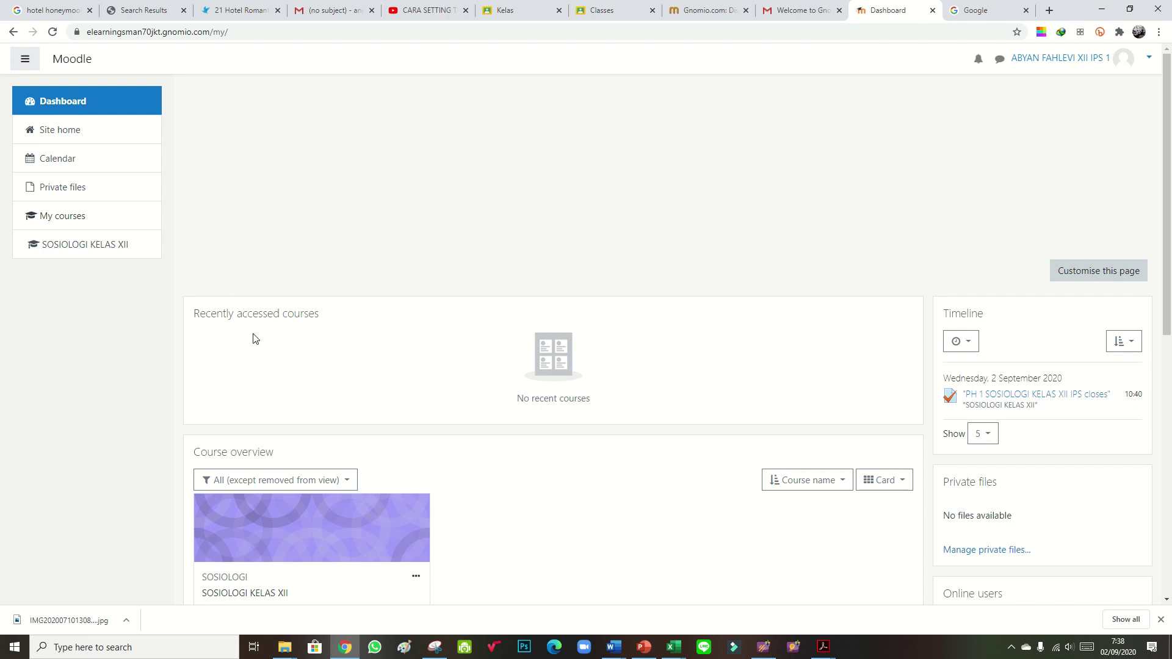
scroll(262, 421, down, 3)
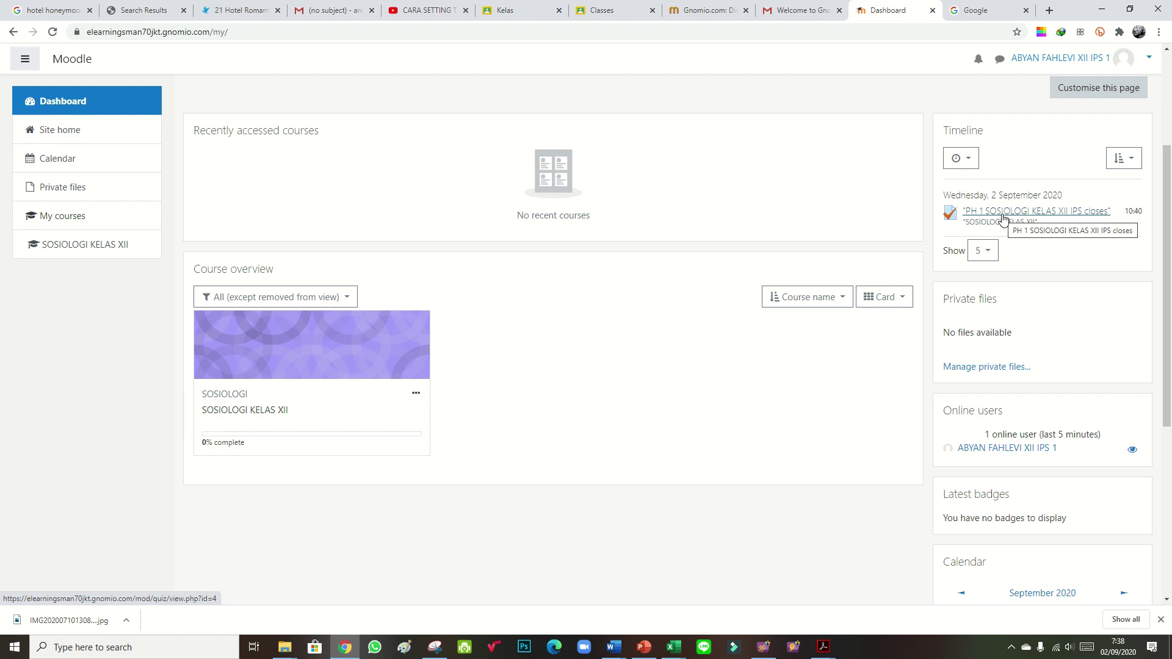
click(1004, 216)
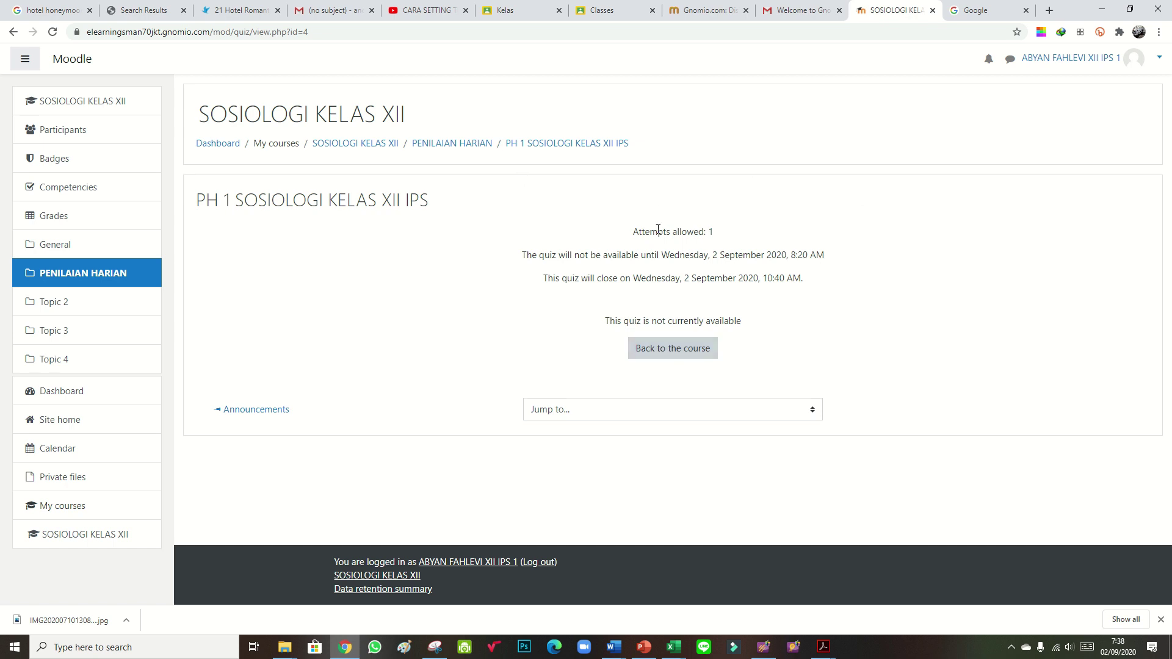
- Log out of the student account and open the site's login page again
click(1151, 62)
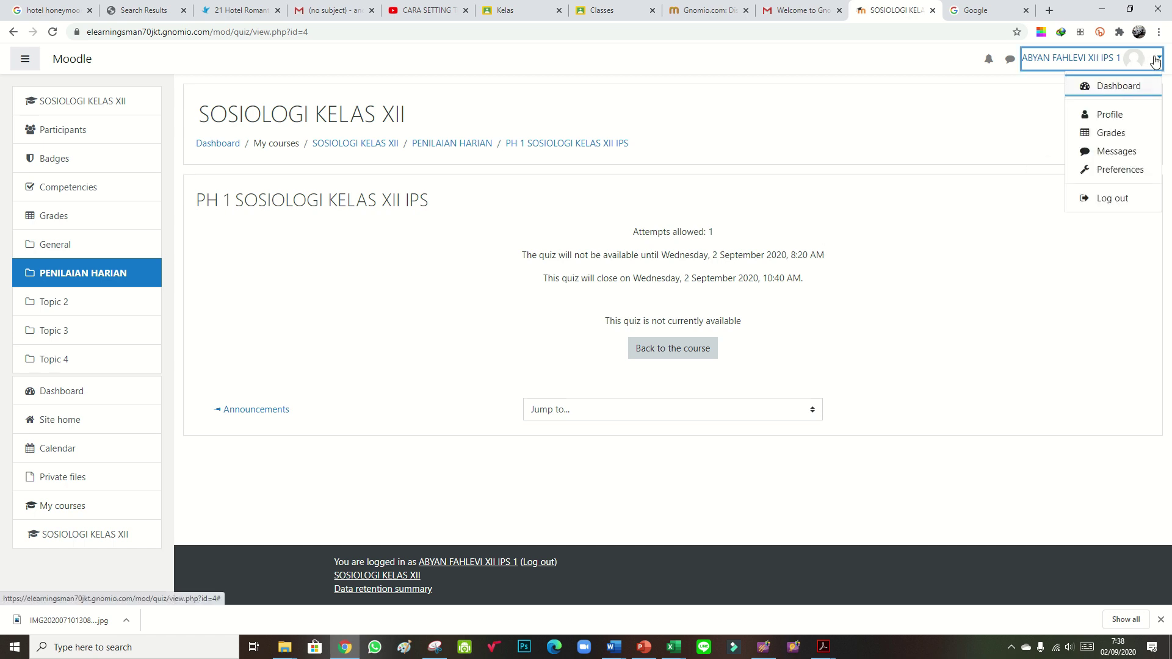
click(1102, 198)
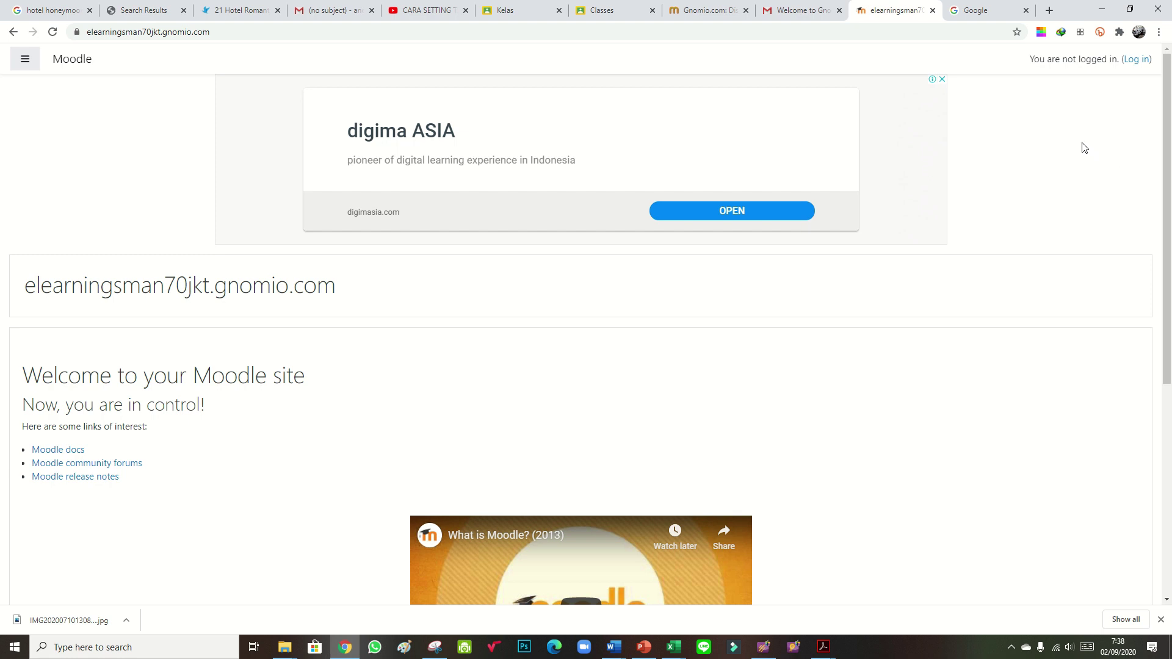
click(1135, 64)
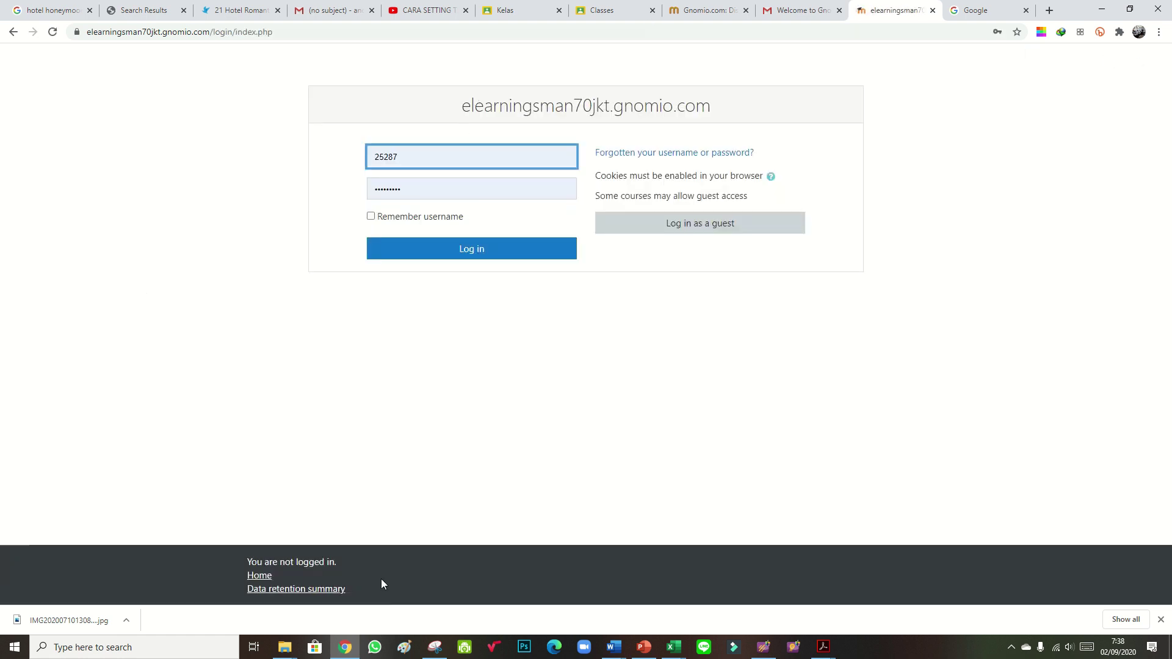
- Switch to the Excel workbook and copy the first XII IPS 1 student's username for another login
click(341, 652)
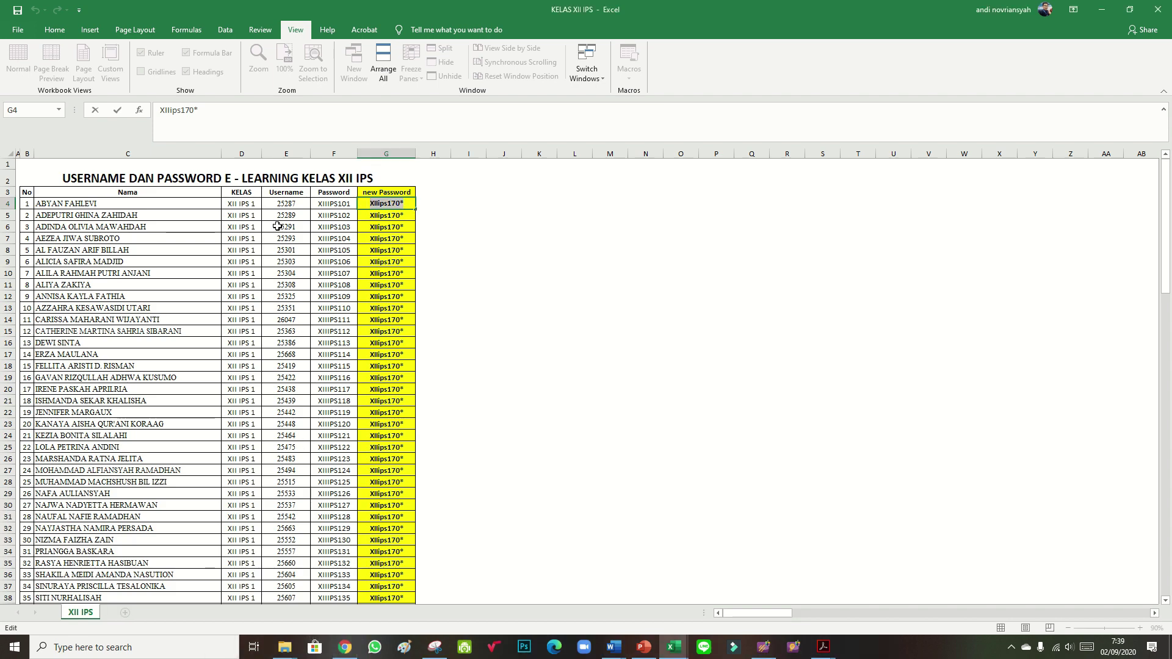
click(288, 204)
double_click(287, 204)
drag(295, 204, 275, 204)
key(ctrl+c)
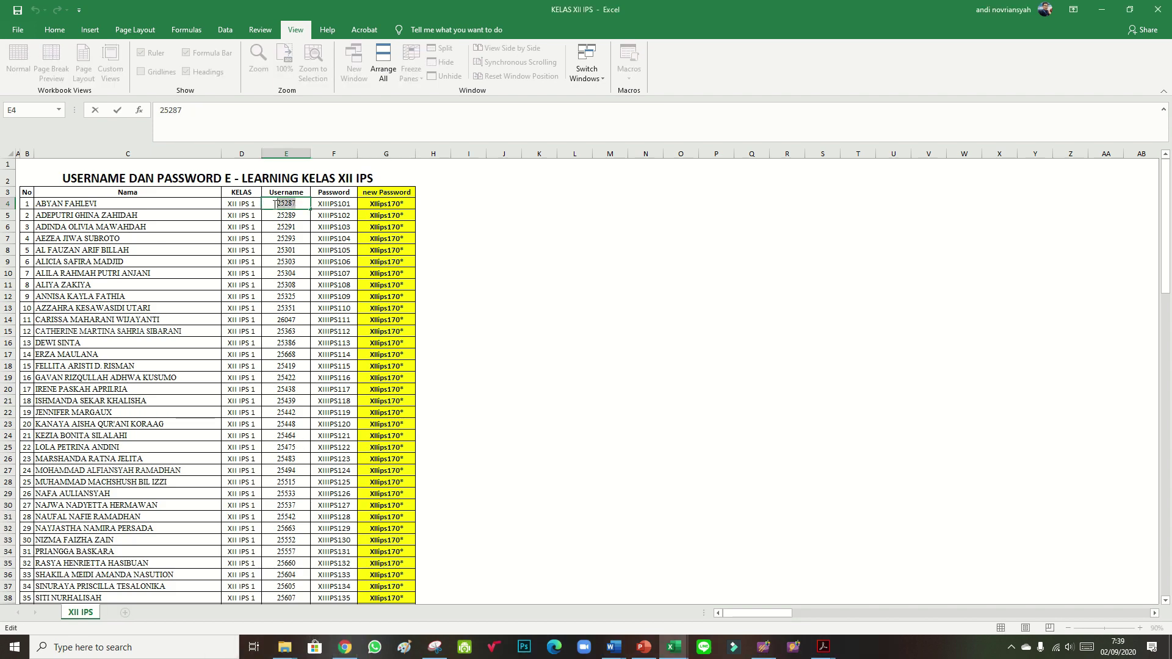
- Switch to Chrome, replace the login form's username with the copied one and accept the matching saved-login suggestion
click(345, 647)
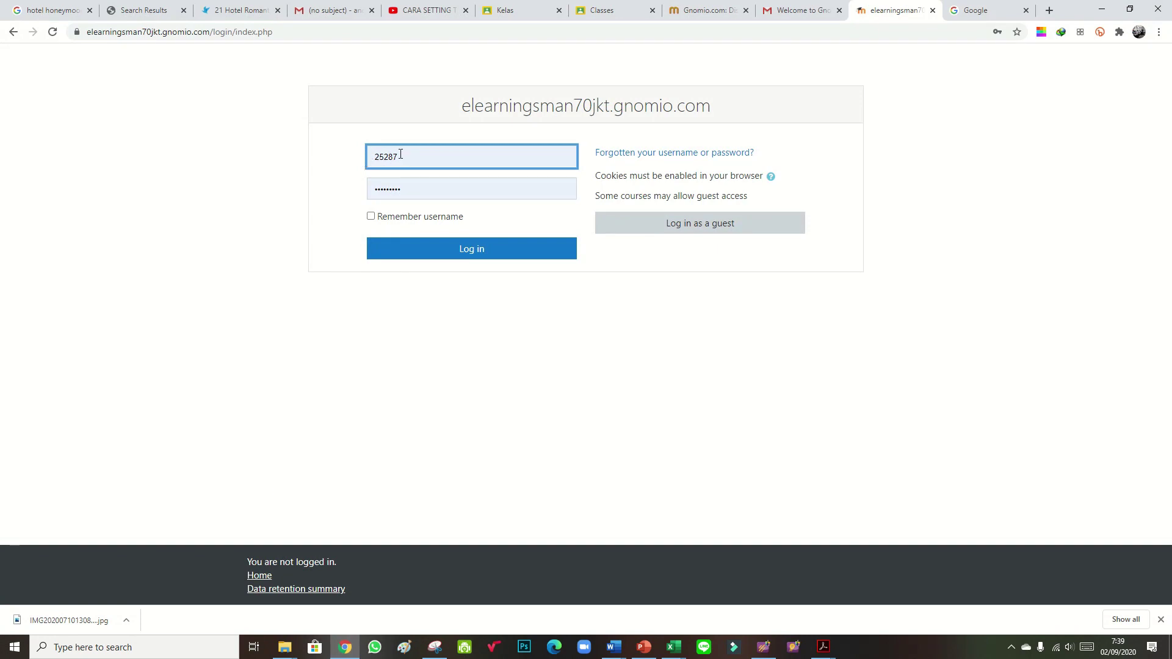
drag(401, 154, 359, 159)
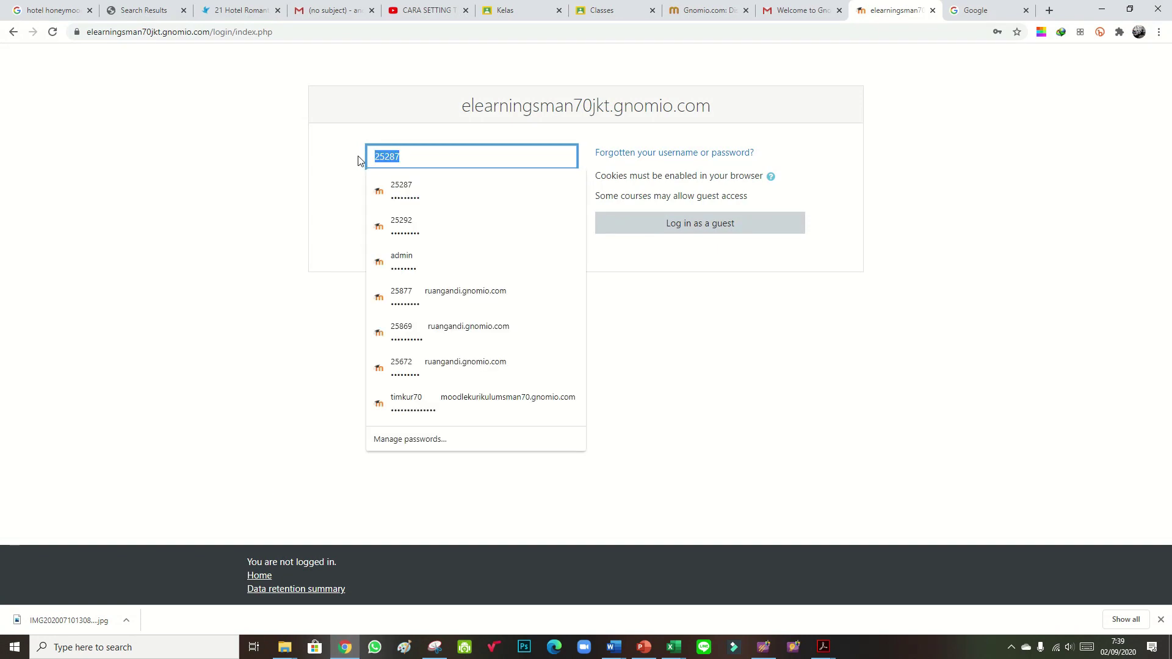
key(ctrl+v)
click(409, 184)
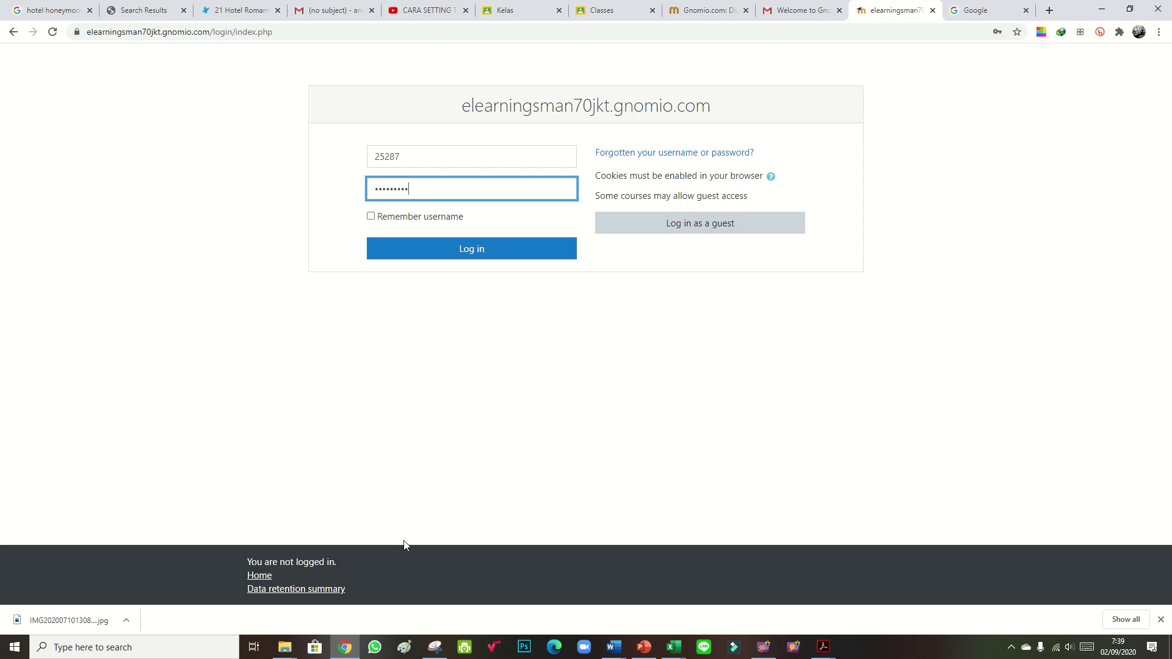
- Switch to the Excel workbook and copy the first XII IPS 1 student's new password
click(345, 647)
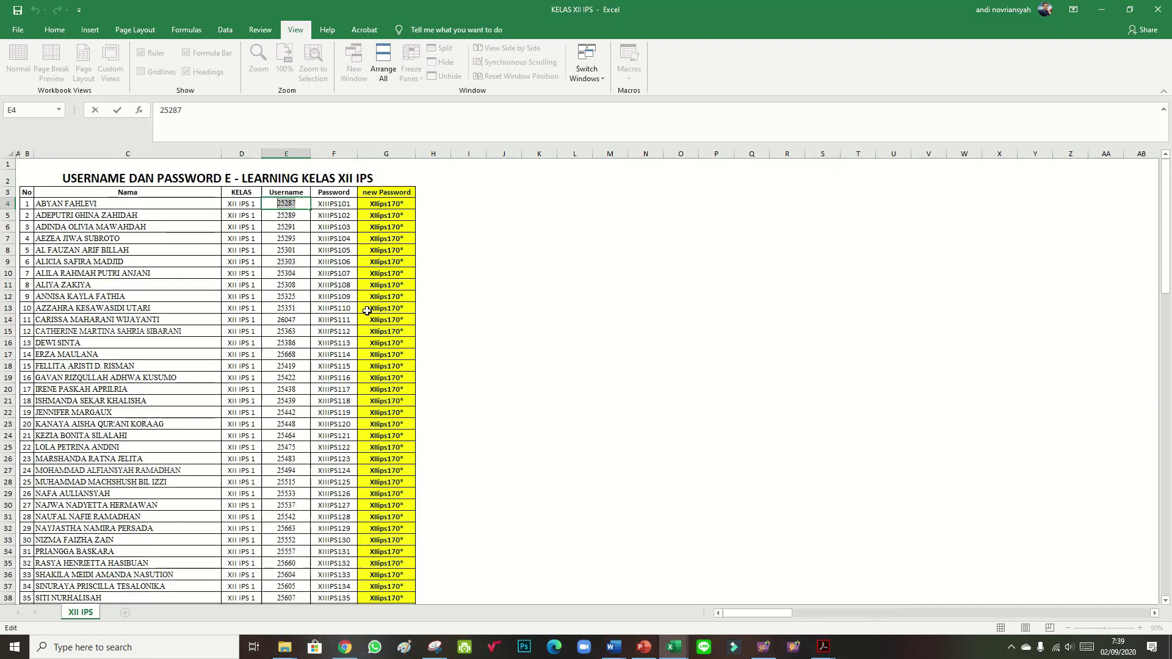
double_click(392, 206)
drag(404, 203, 370, 211)
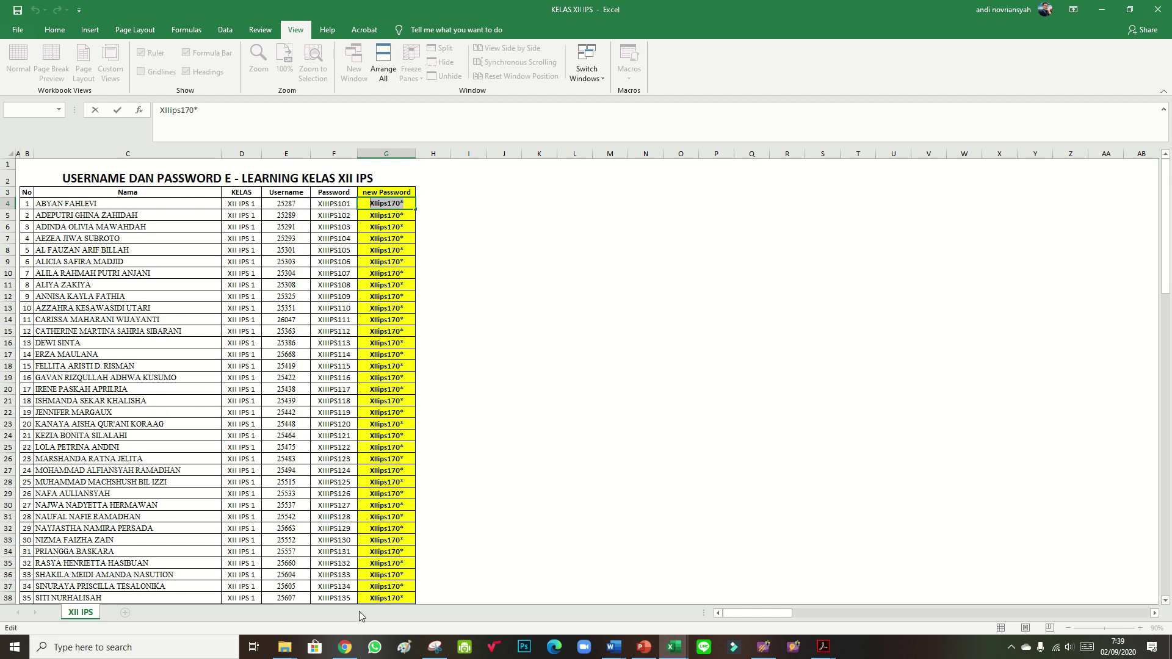
- Back in Chrome, replace the login form's password with the copied new password, log in and dismiss the offer to save it
click(345, 647)
drag(410, 191, 358, 194)
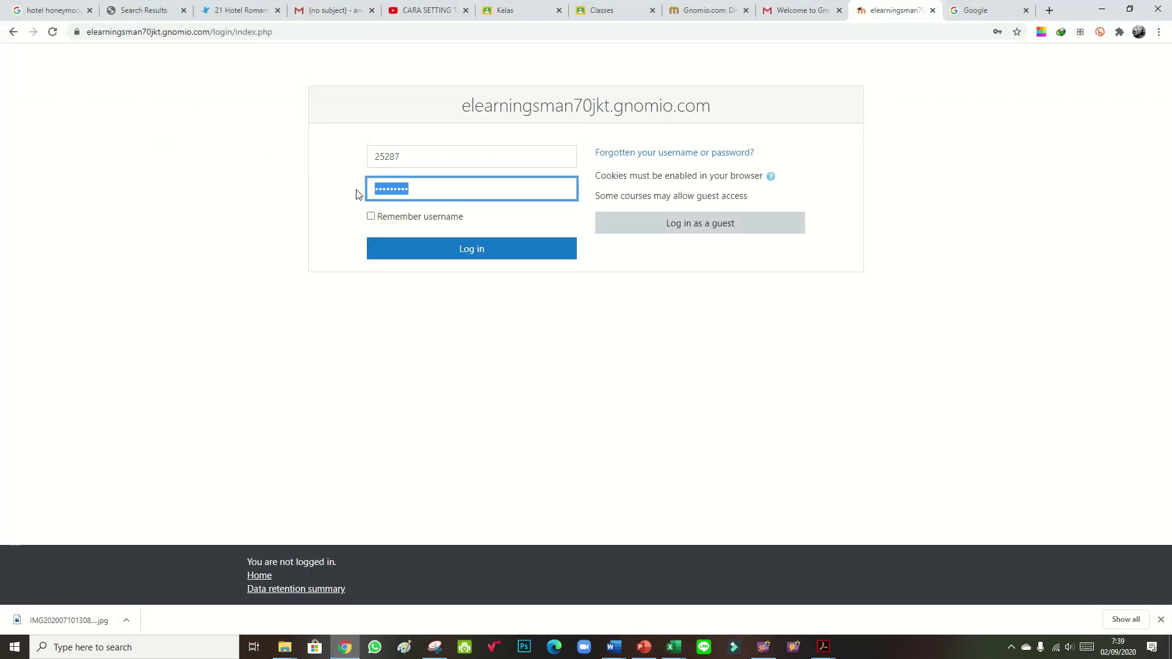
key(BackSpace)
key(ctrl+v)
click(401, 245)
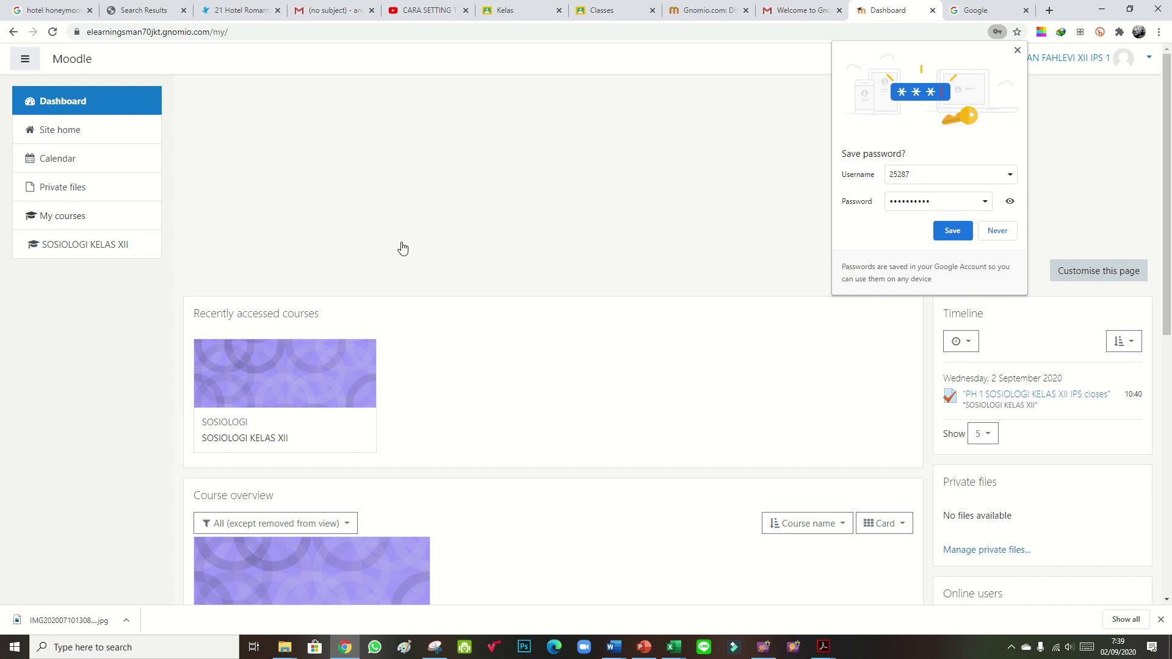
click(1016, 51)
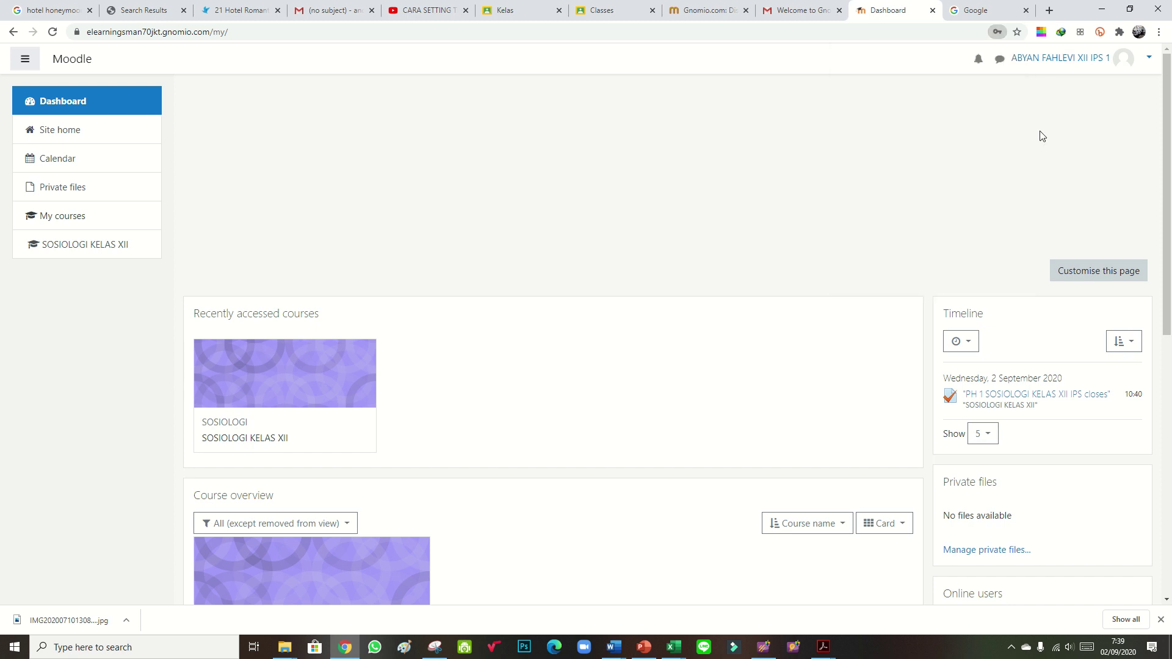
- Reload the Moodle dashboard and log out of the student account
key(F5)
click(1152, 59)
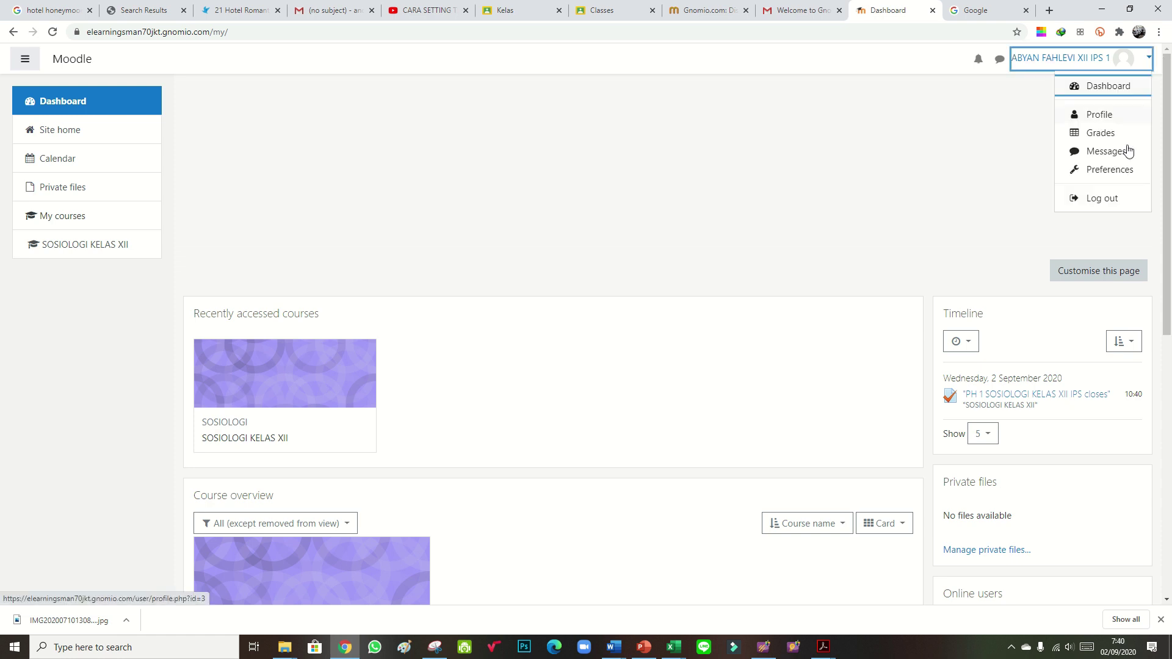
click(1104, 200)
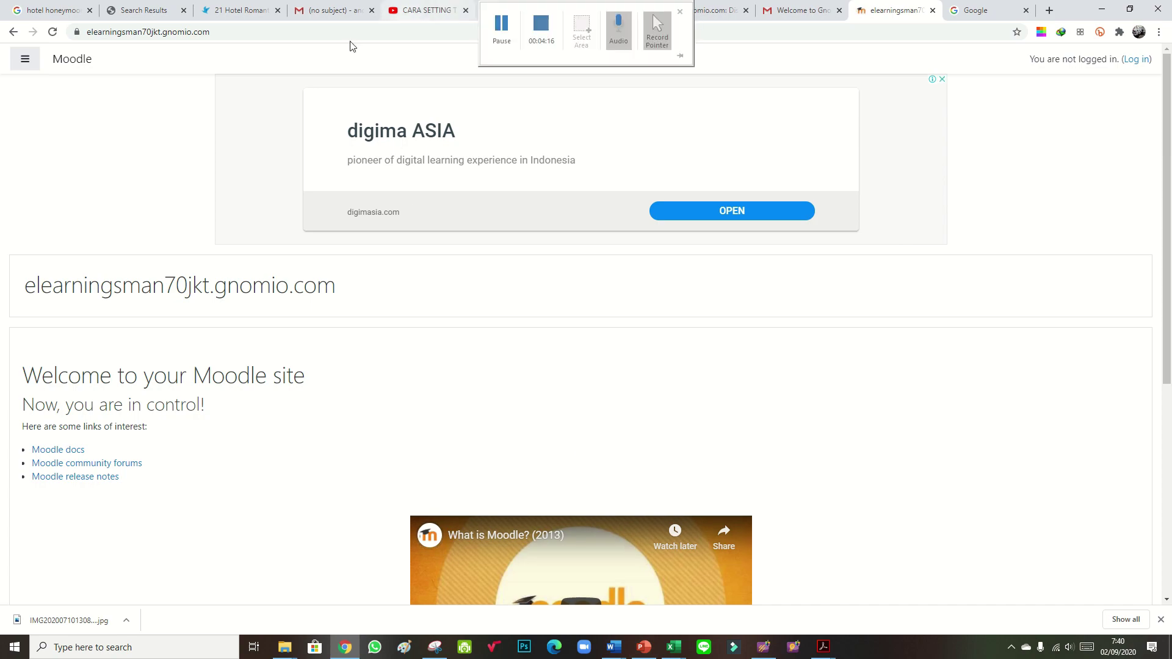
click(530, 28)
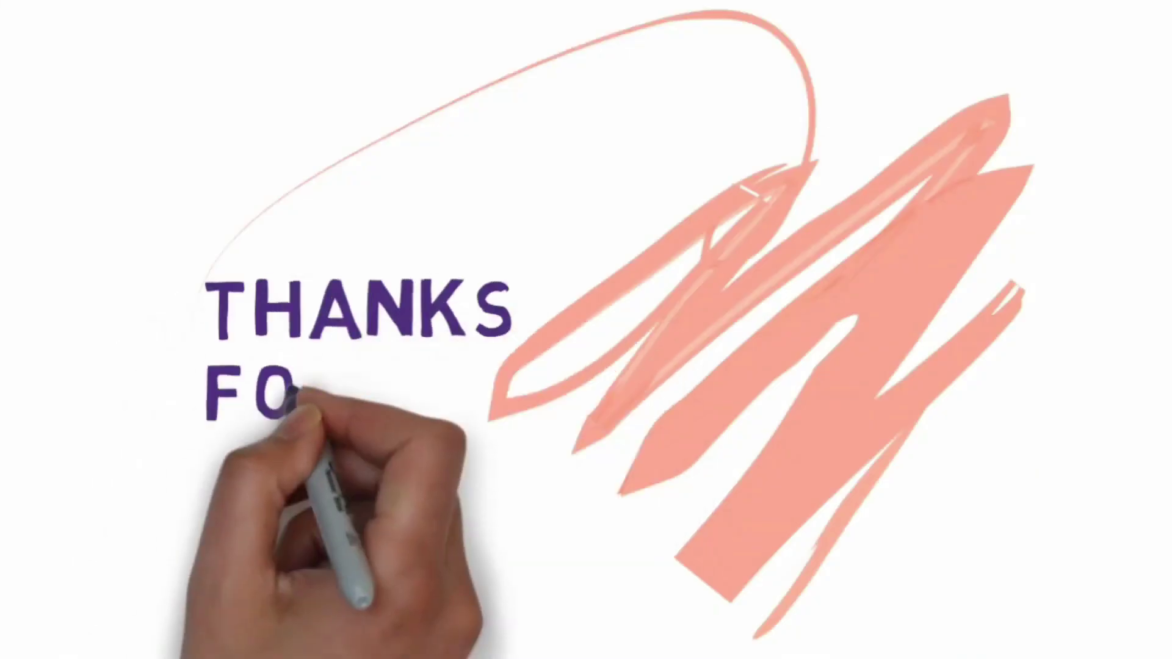